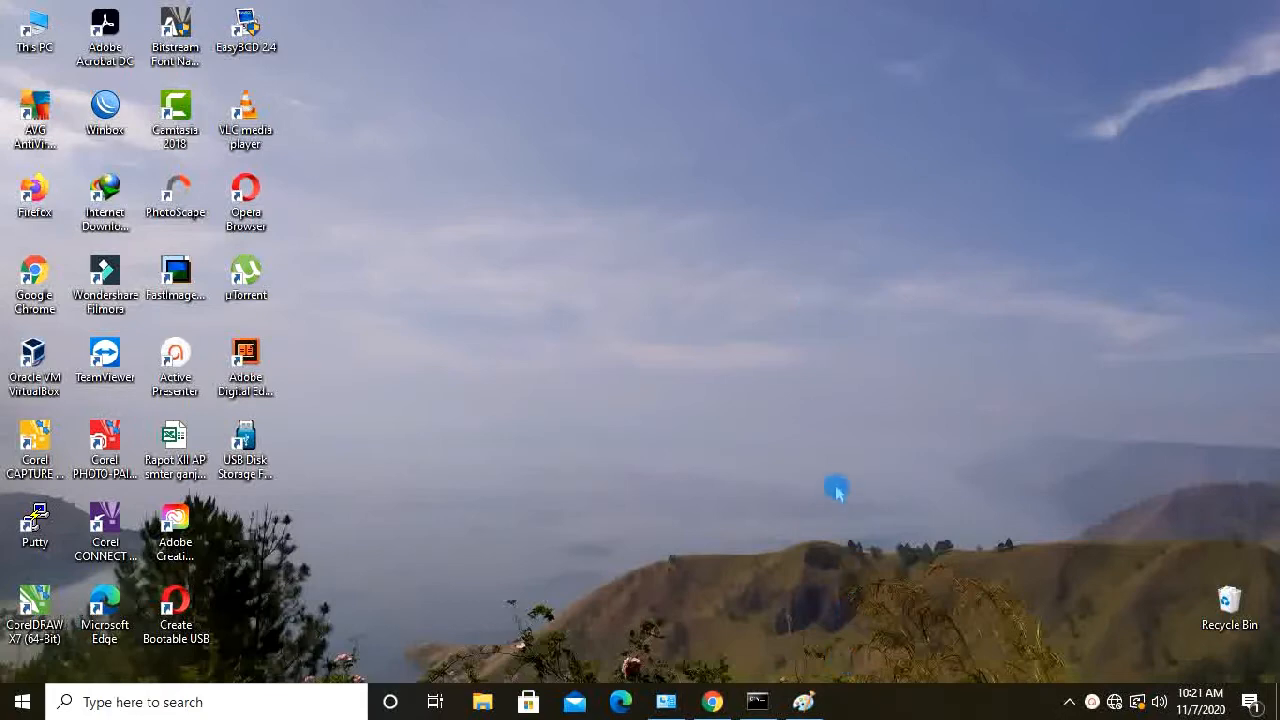
Switch to Paint to review the network topology diagram, and minimize it again
{"action": "left_click", "coordinate": [803, 702]}
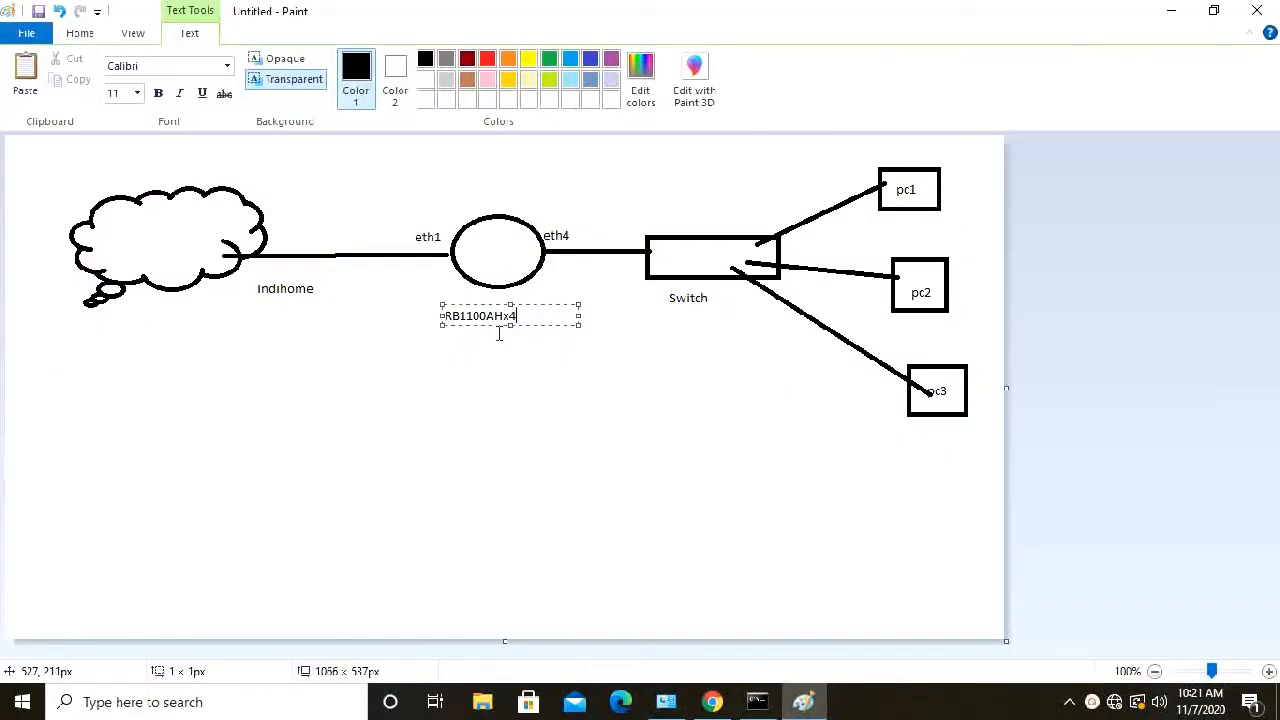
{"action": "left_click", "coordinate": [629, 347]}
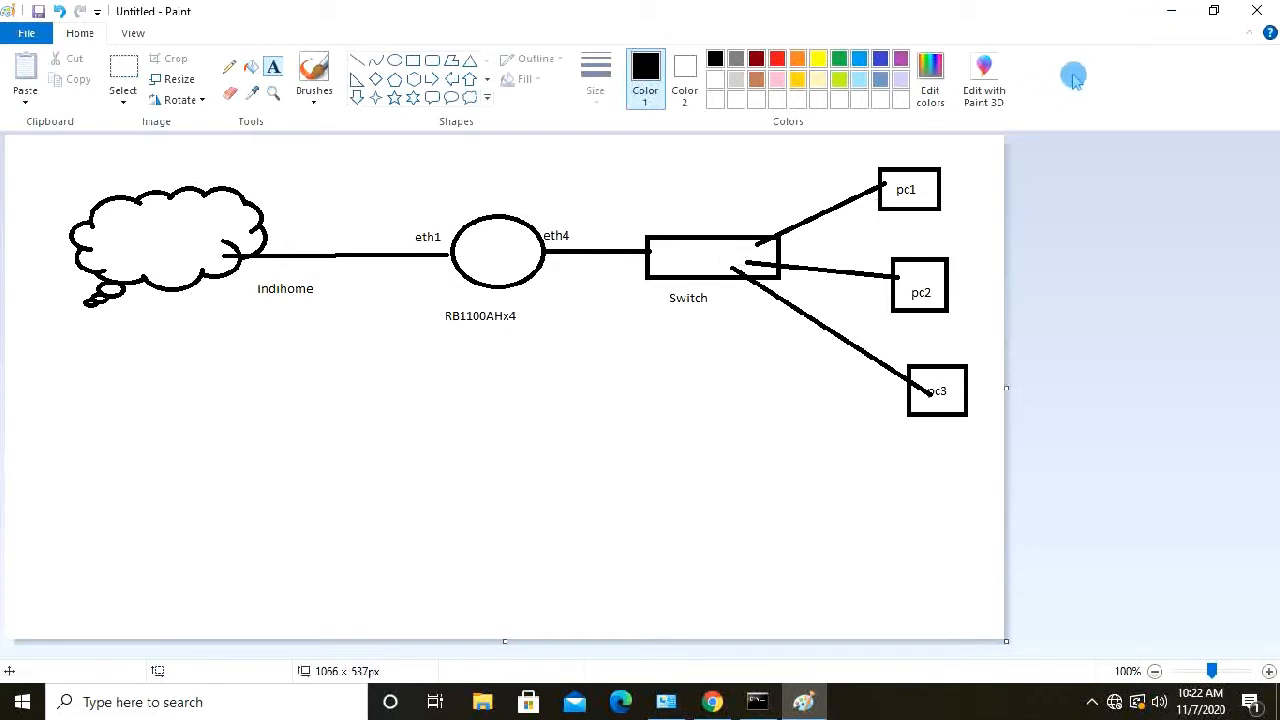
{"action": "left_click", "coordinate": [1170, 18]}
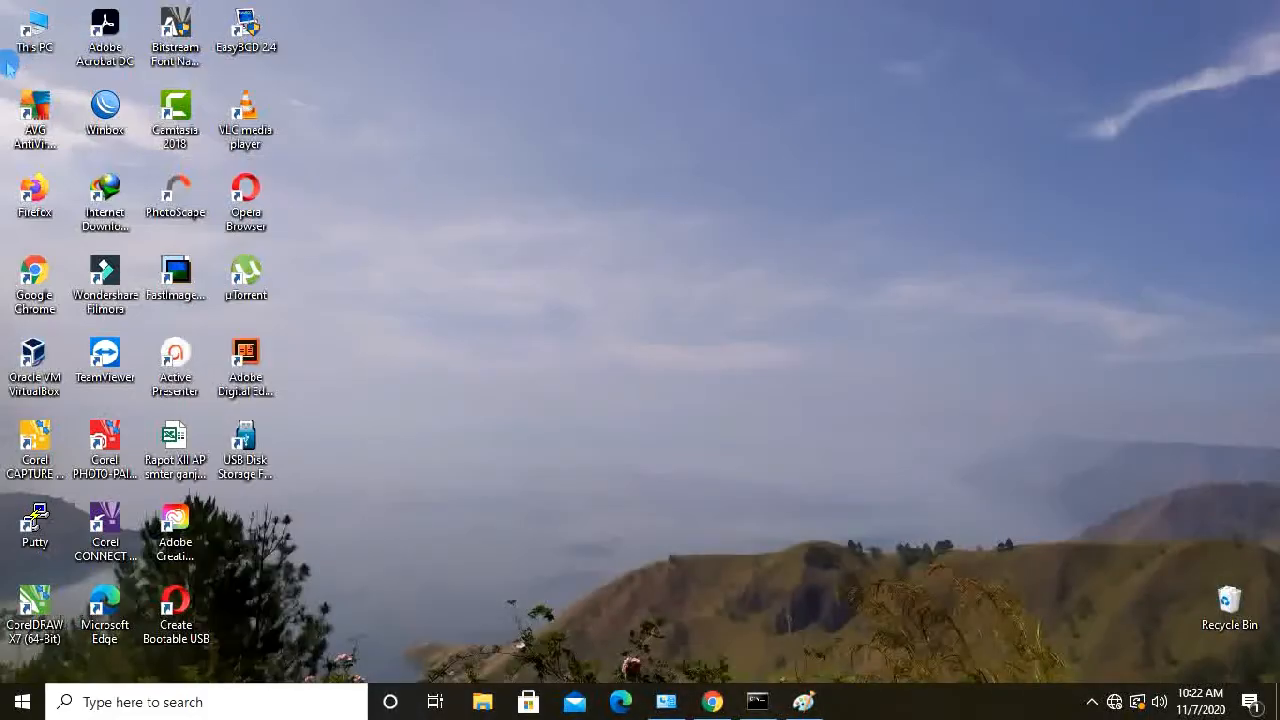
Open WinBox, connect as admin to the RB1100x4 router listed among the neighbors, and close the leftover windows covering the interface list
{"action": "double_click", "coordinate": [105, 105]}
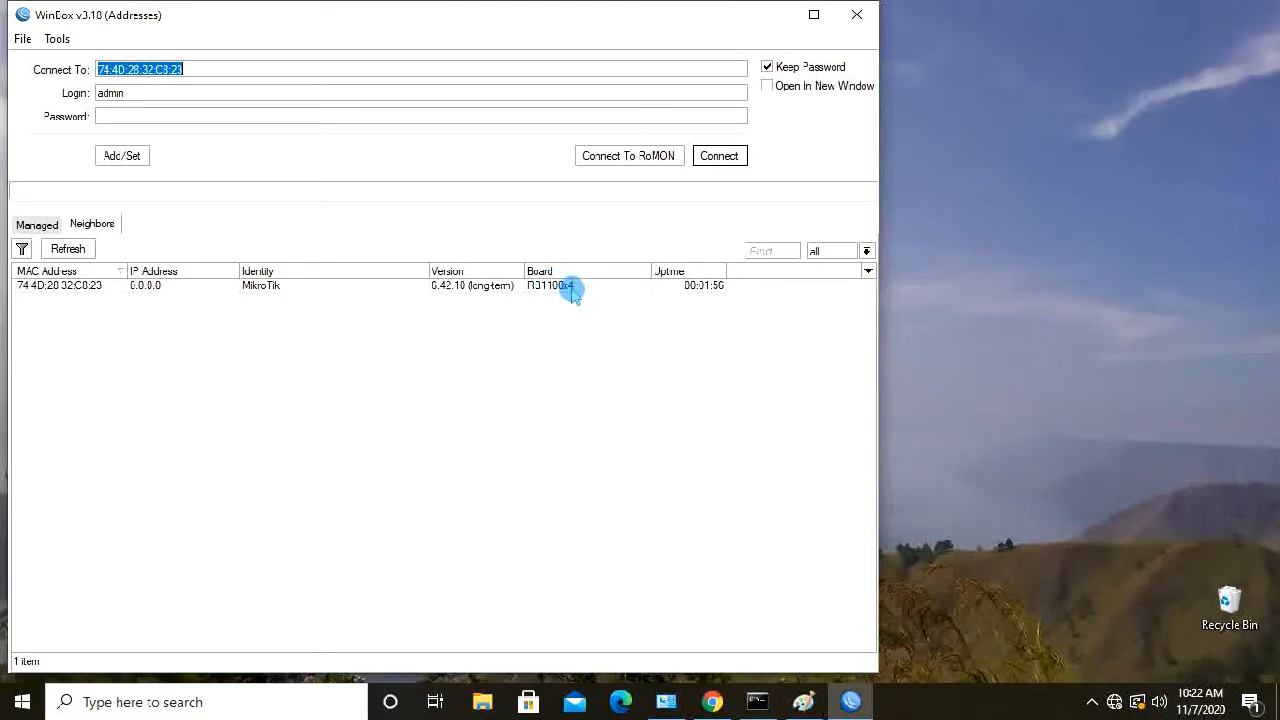
{"action": "left_click", "coordinate": [101, 223]}
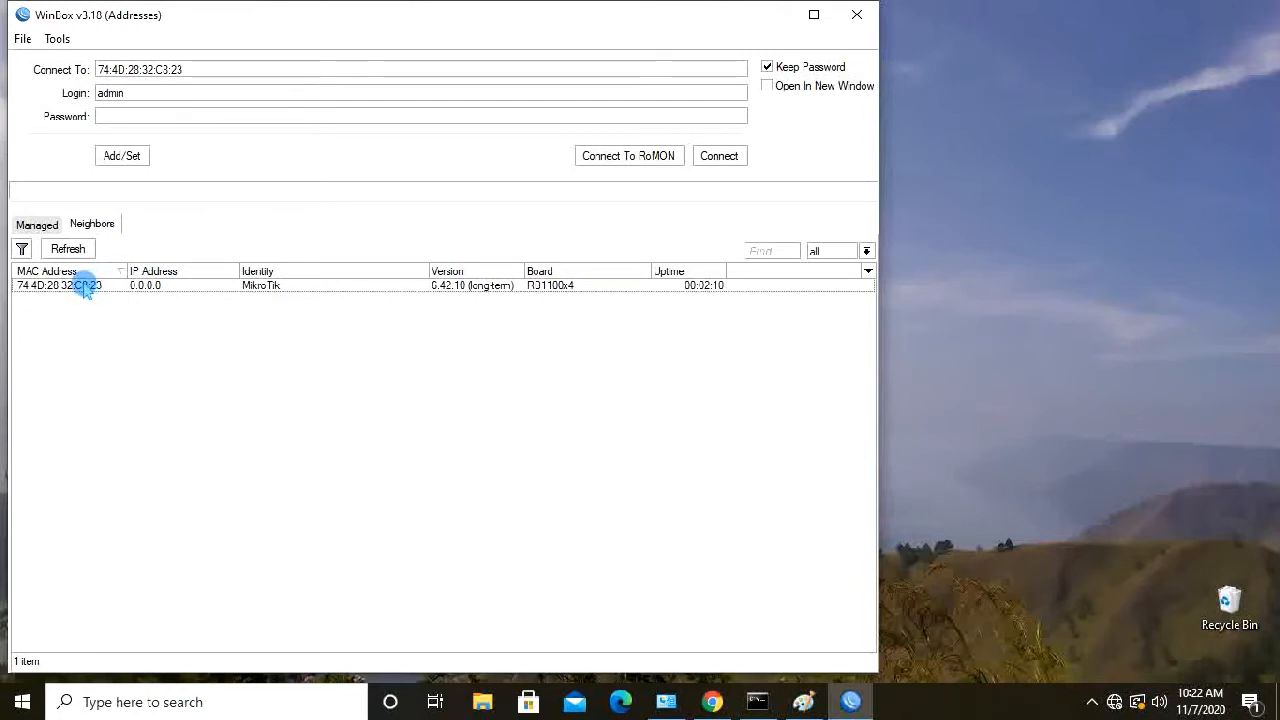
{"action": "left_click", "coordinate": [85, 288]}
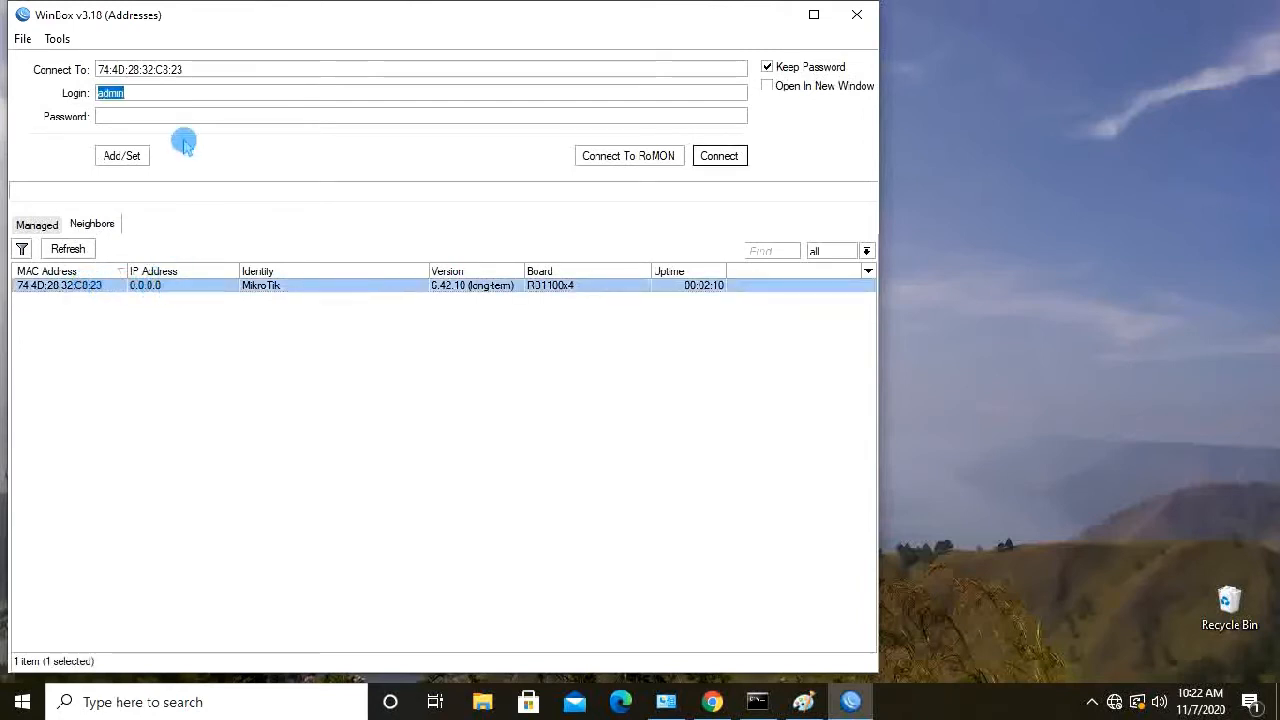
{"action": "left_click", "coordinate": [731, 163]}
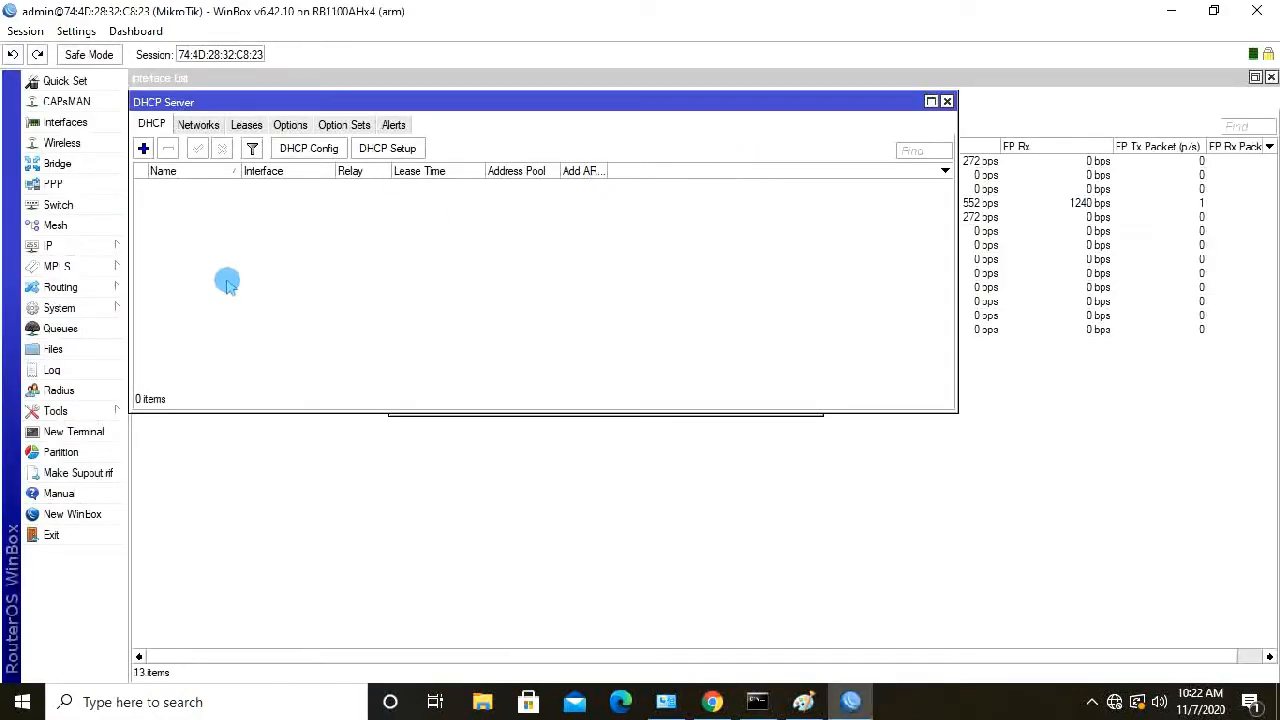
{"action": "left_click", "coordinate": [947, 102]}
{"action": "left_click", "coordinate": [812, 129]}
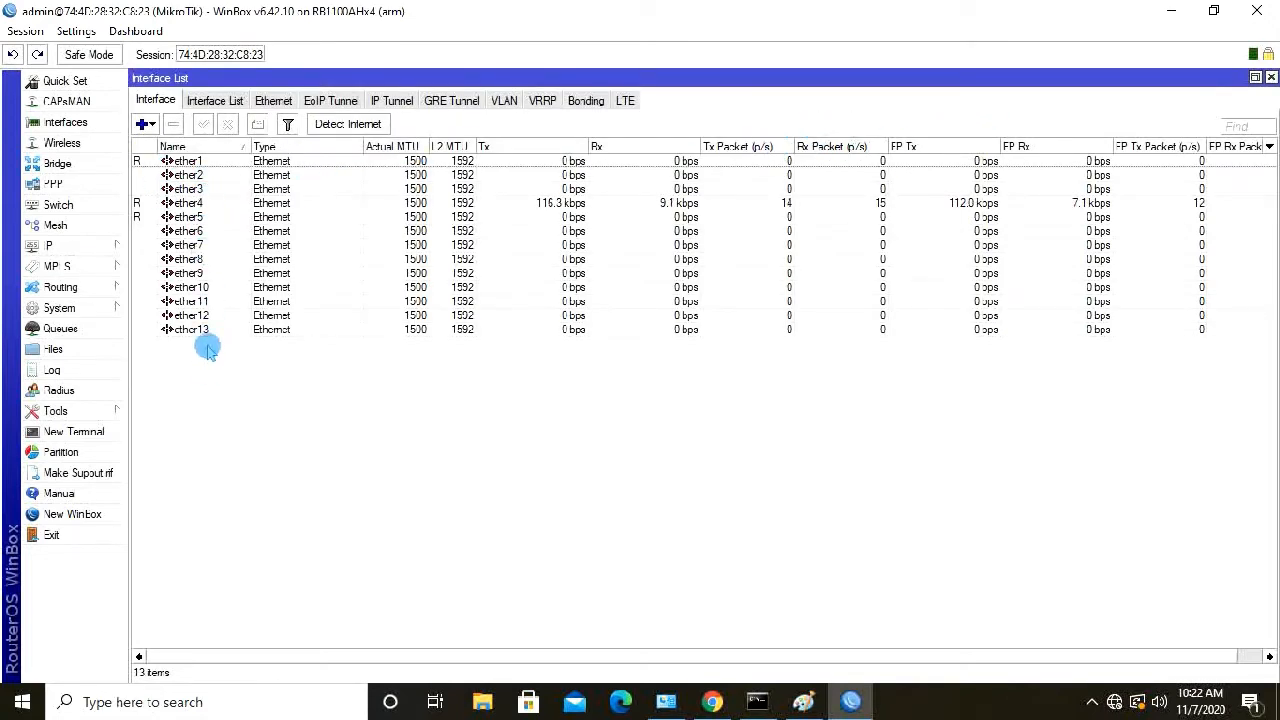
Rename the ether1 interface as ether1-Internet
{"action": "left_click", "coordinate": [205, 162]}
{"action": "double_click", "coordinate": [205, 162]}
{"action": "left_click", "coordinate": [717, 219]}
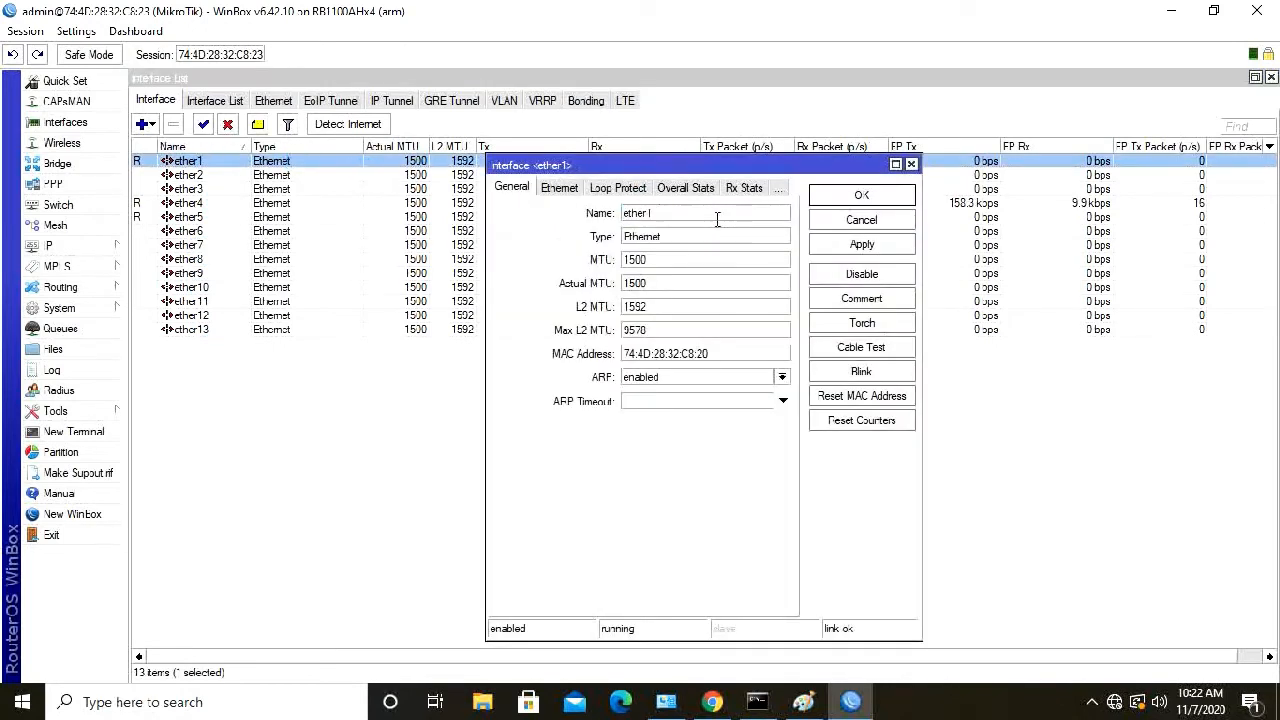
{"action": "type", "text": "-internet"}
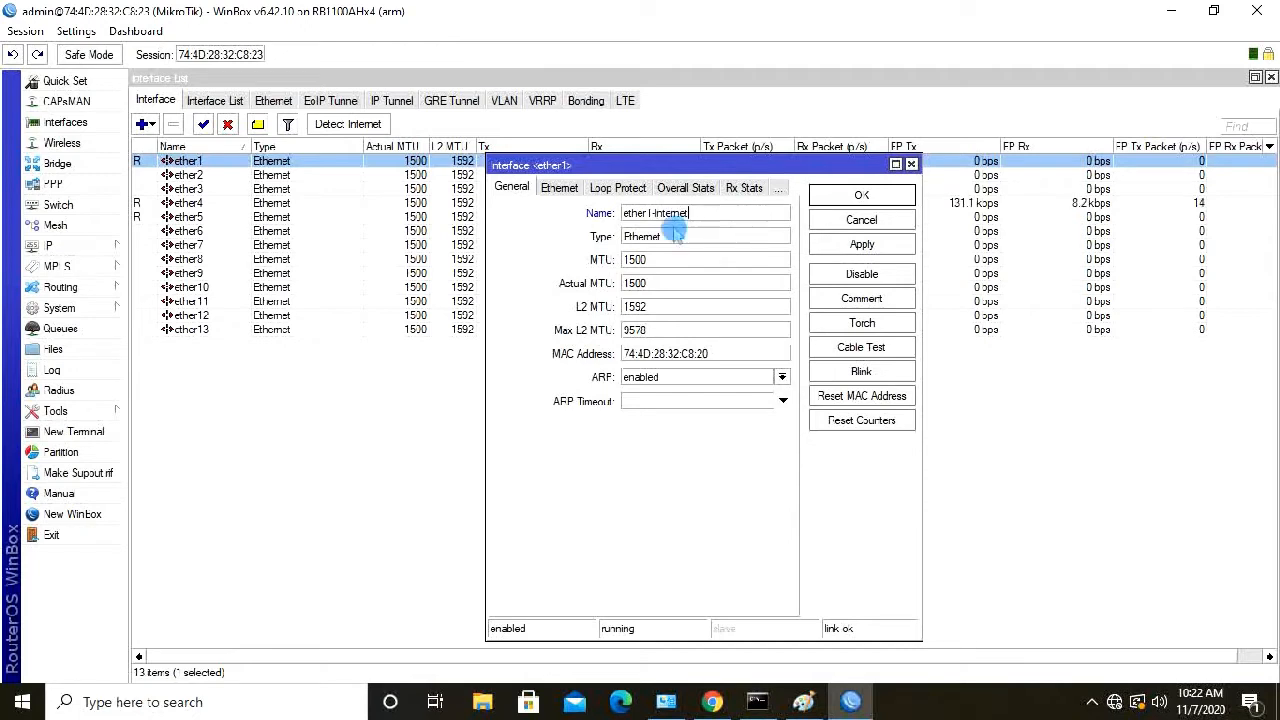
{"action": "left_click", "coordinate": [862, 246]}
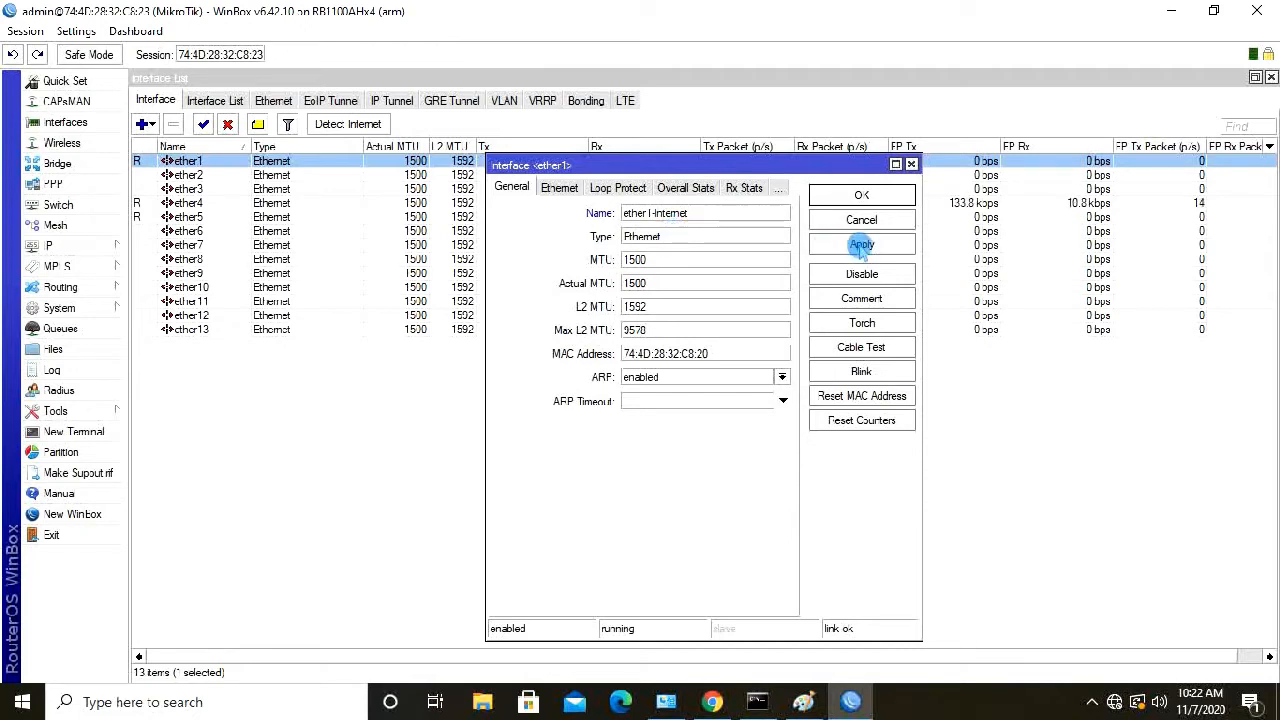
{"action": "left_click", "coordinate": [866, 195]}
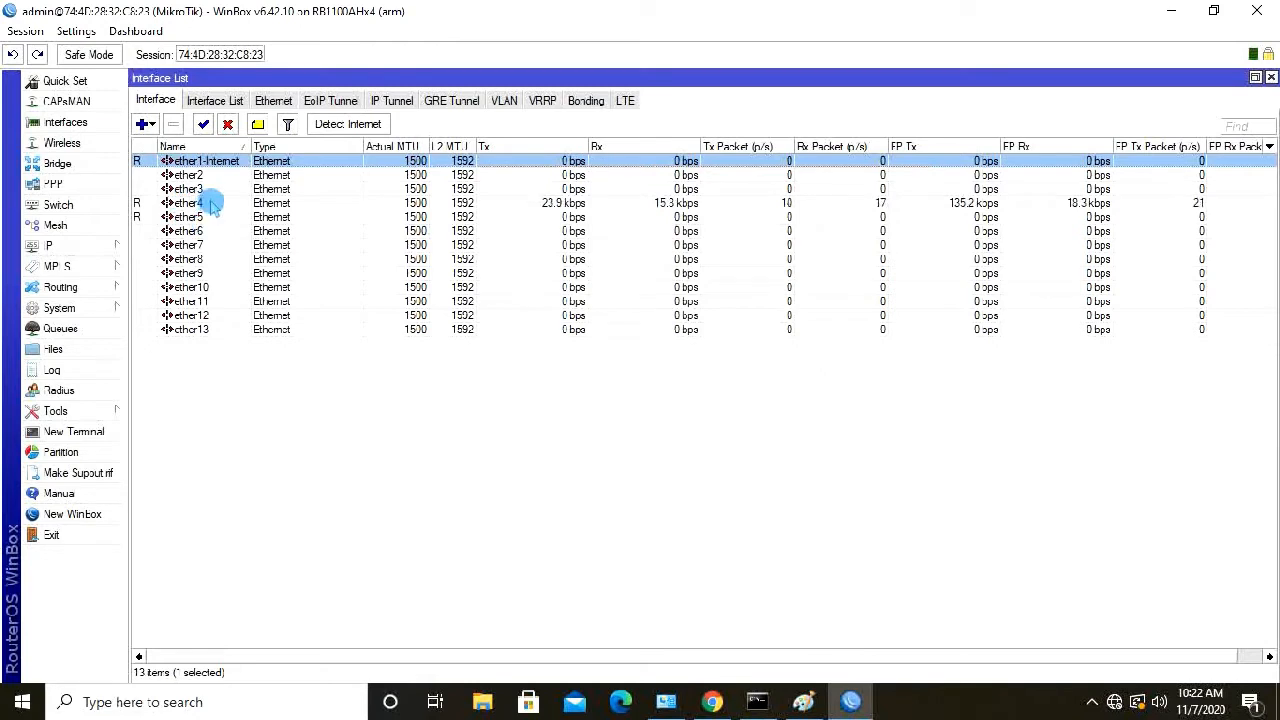
Rename the ether4 interface as ether4-Switch
{"action": "double_click", "coordinate": [212, 204]}
{"action": "left_click", "coordinate": [727, 211]}
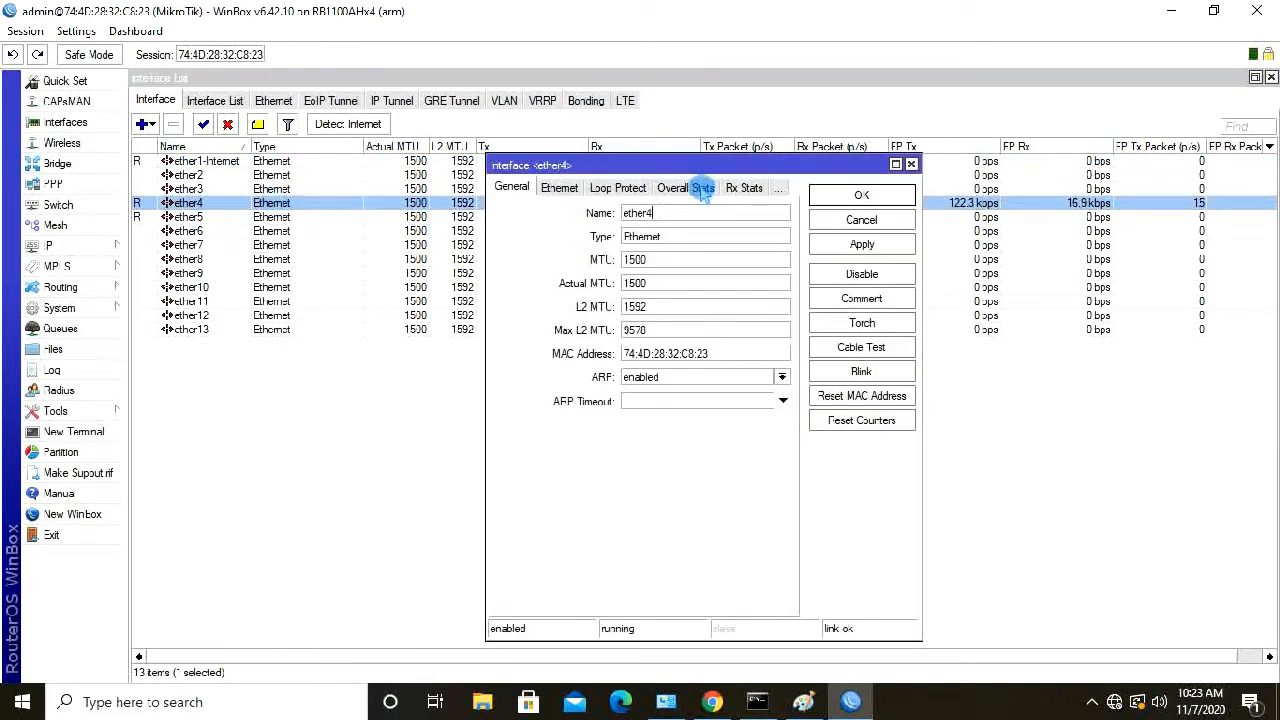
{"action": "type", "text": "-Switch"}
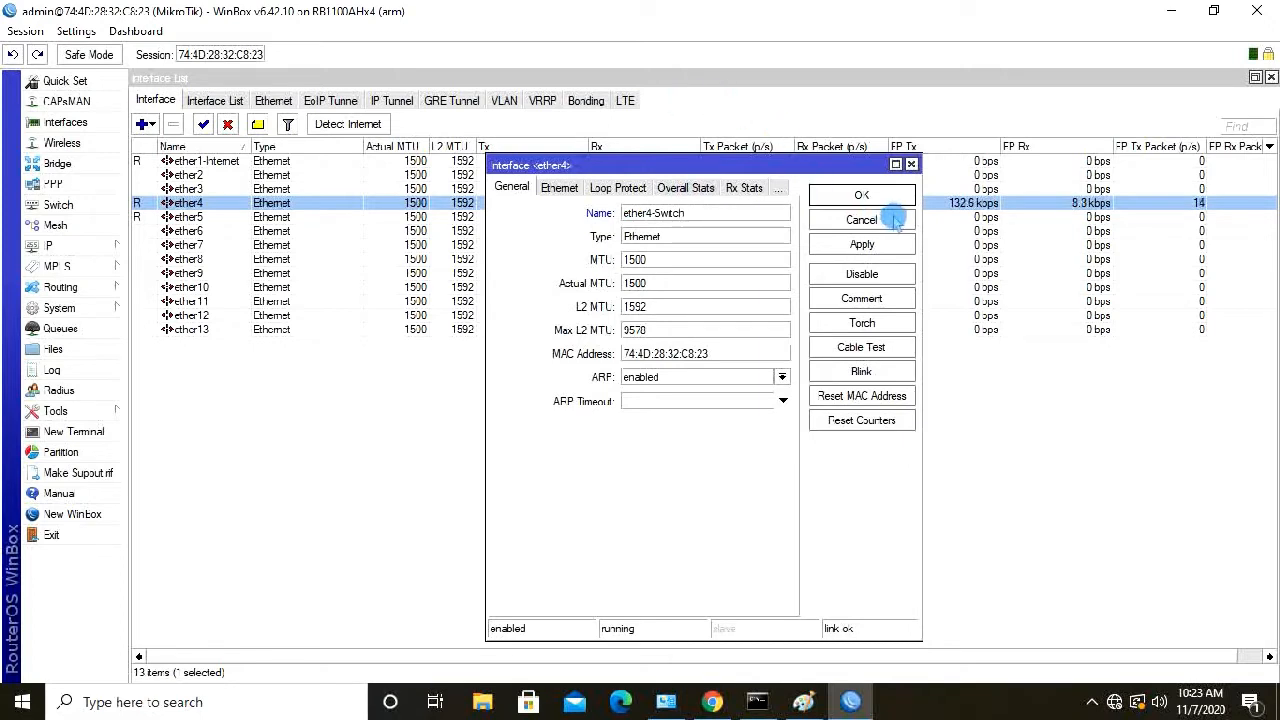
{"action": "left_click", "coordinate": [862, 245]}
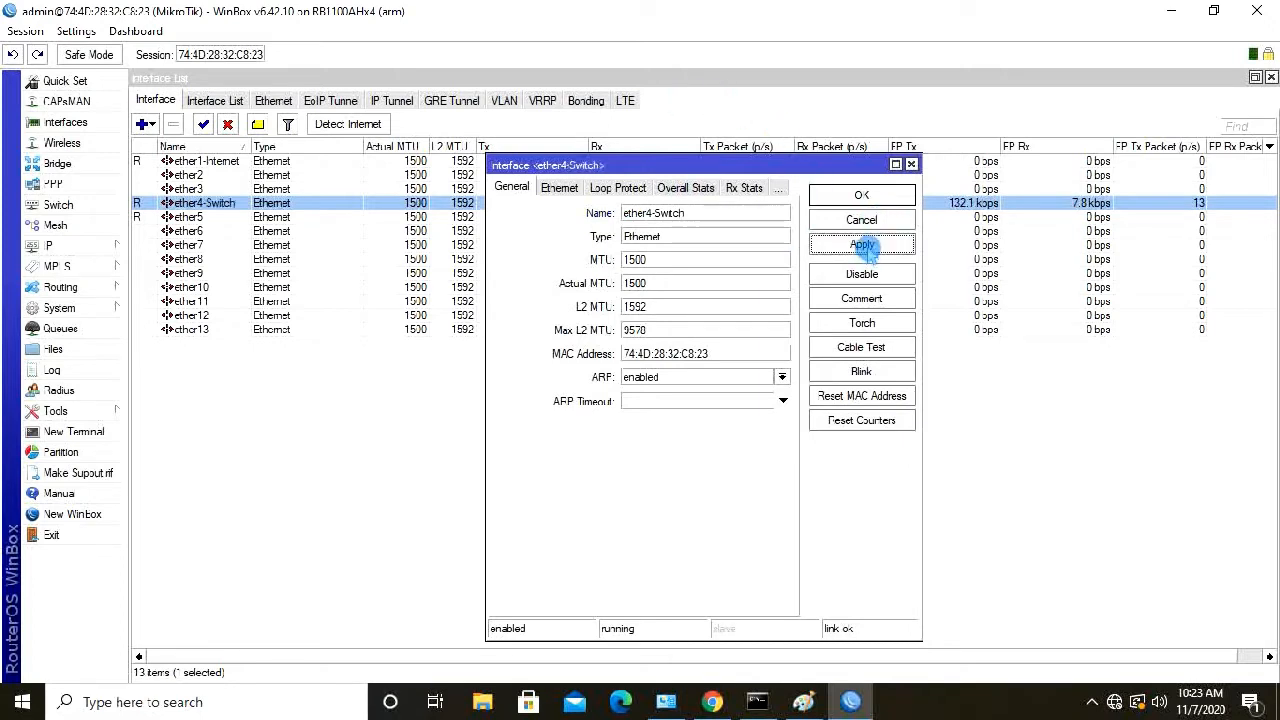
{"action": "left_click", "coordinate": [892, 197]}
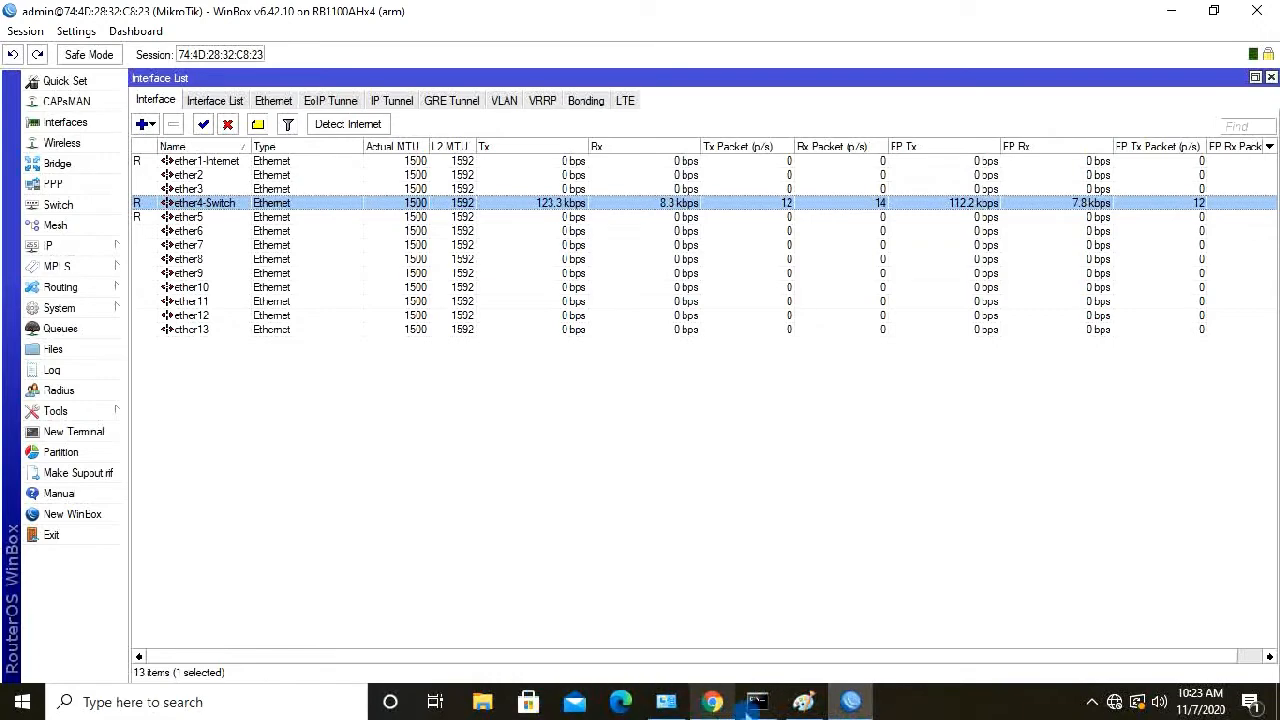
Check the network diagram in Paint, and in WinBox add the IP address 192.168.2.10/24 on the ether1-Internet interface
{"action": "left_click", "coordinate": [803, 702]}
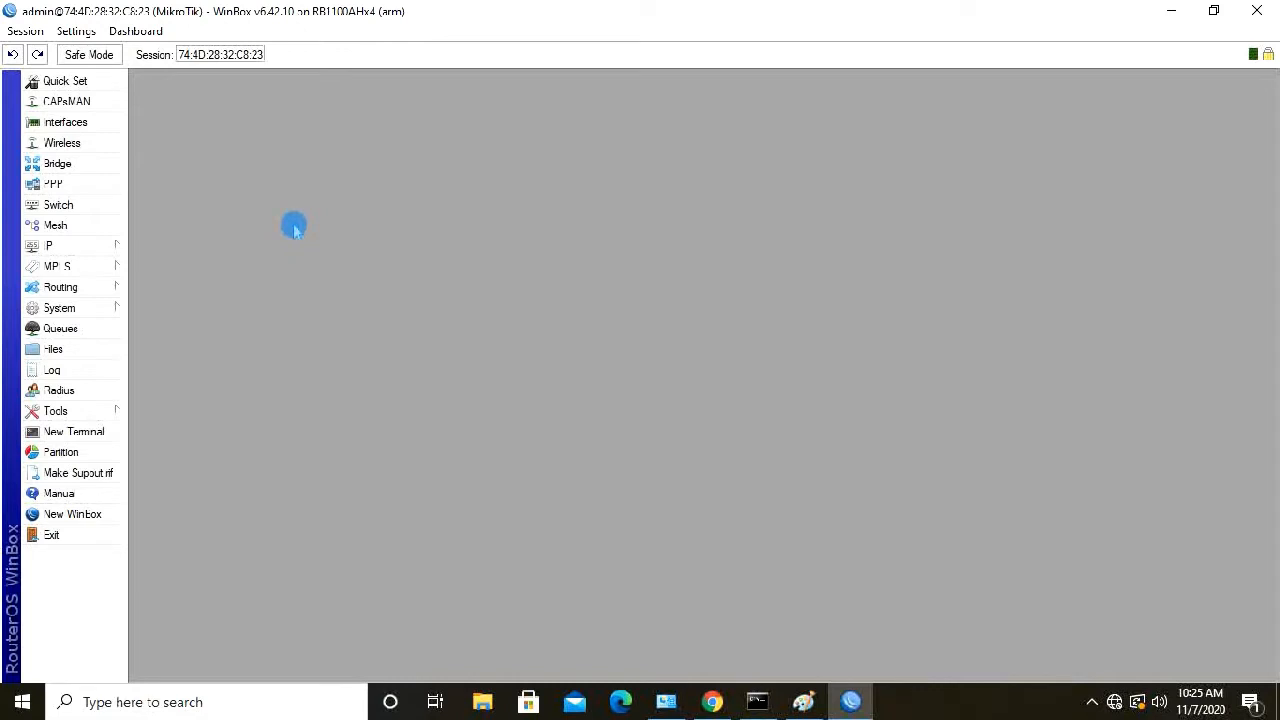
{"action": "left_click", "coordinate": [100, 250]}
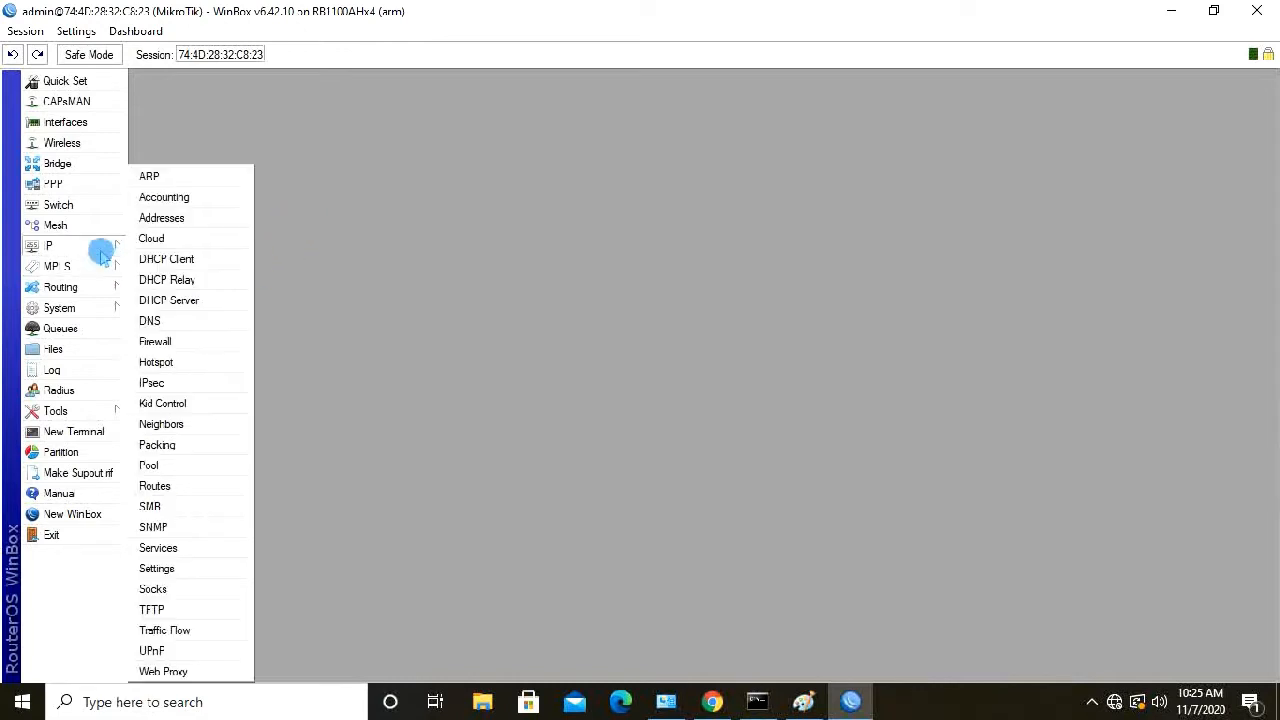
{"action": "left_click", "coordinate": [175, 217]}
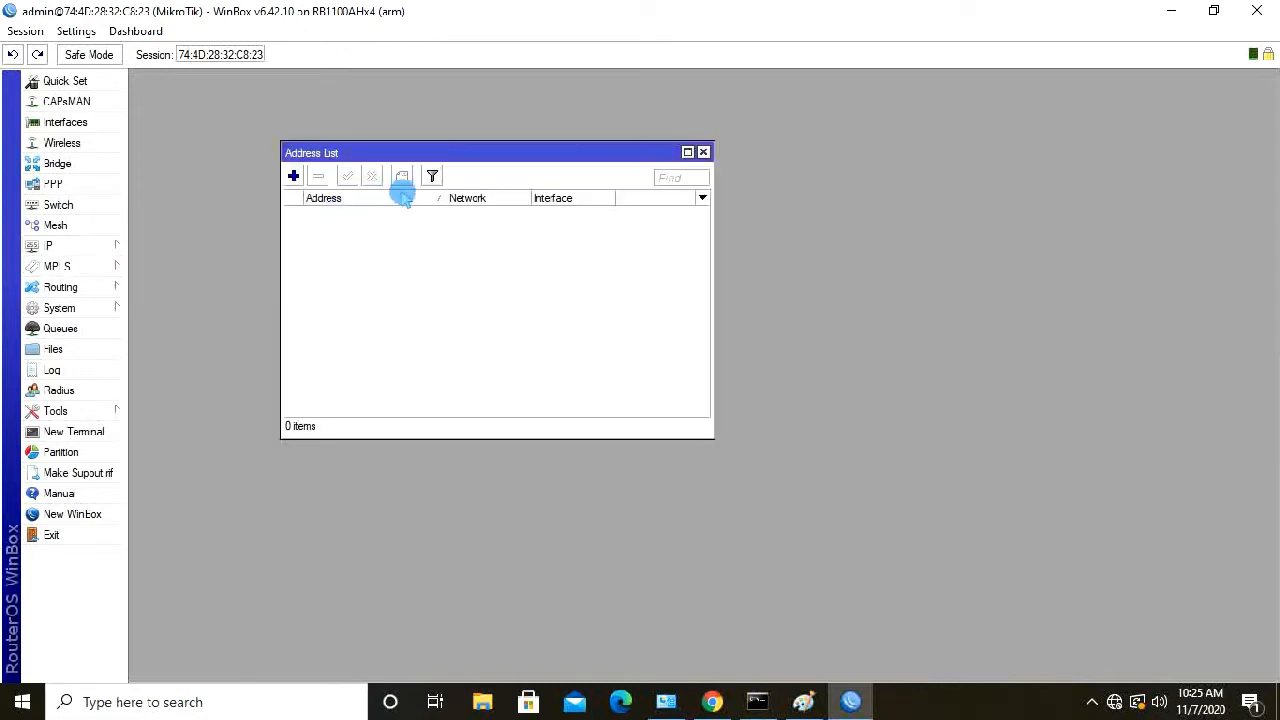
{"action": "left_click", "coordinate": [293, 176]}
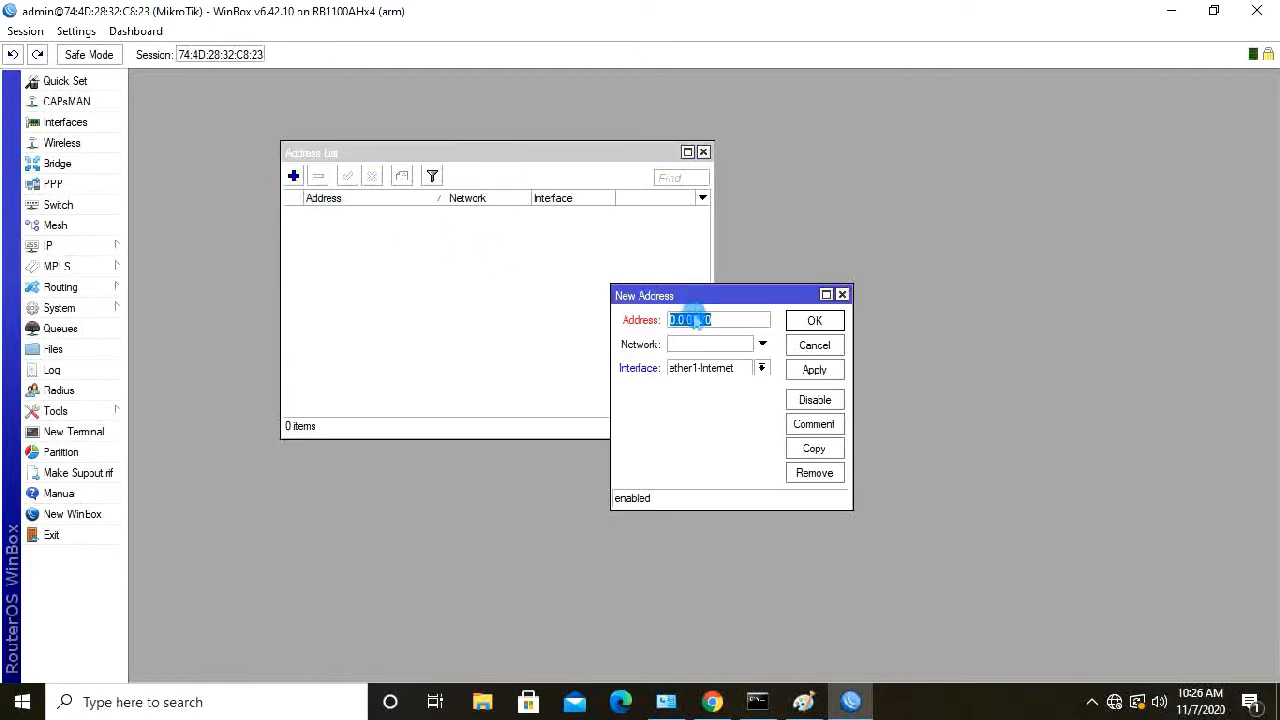
{"action": "type", "text": "192"}
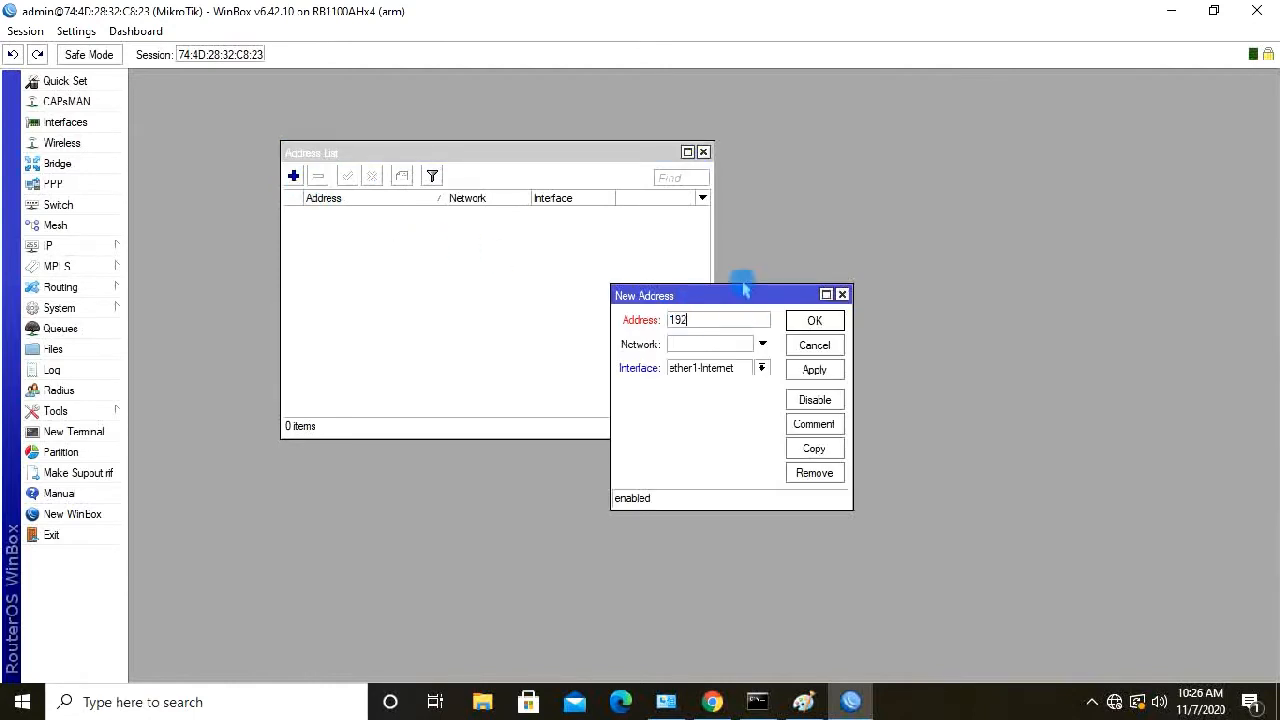
{"action": "type", "text": ".168.2.10/24"}
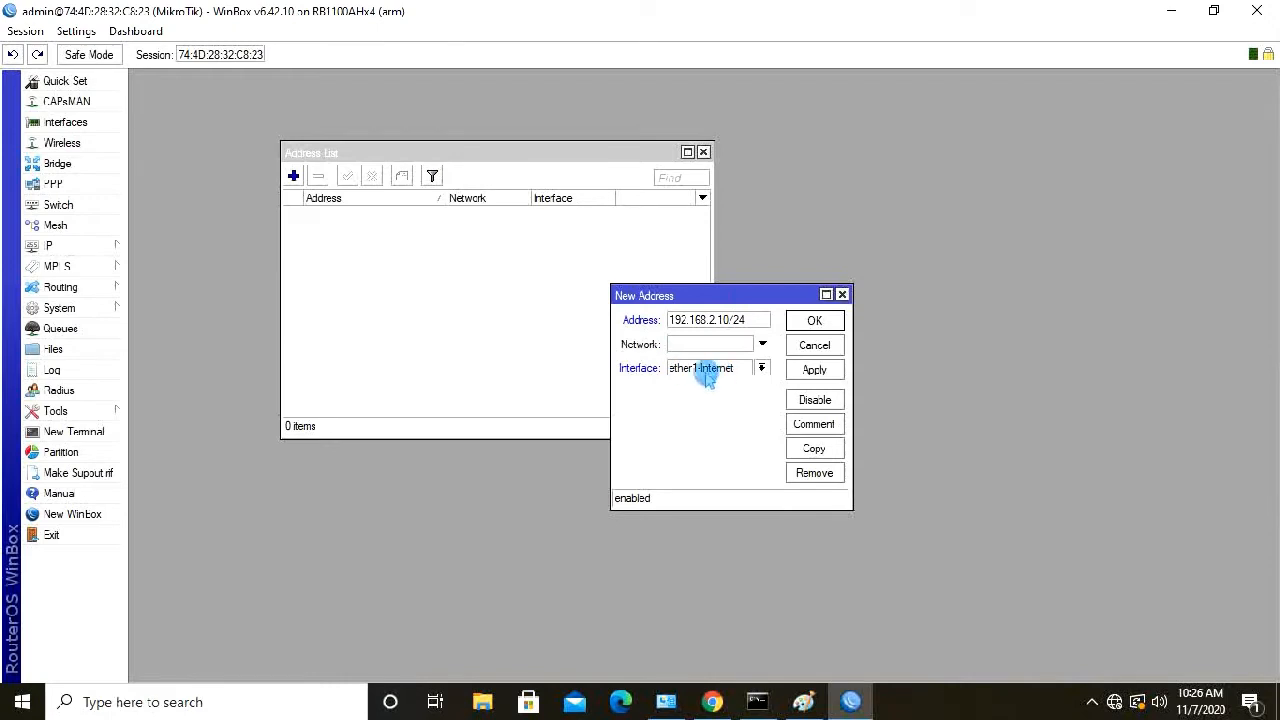
{"action": "left_click", "coordinate": [813, 371]}
{"action": "left_click", "coordinate": [815, 320]}
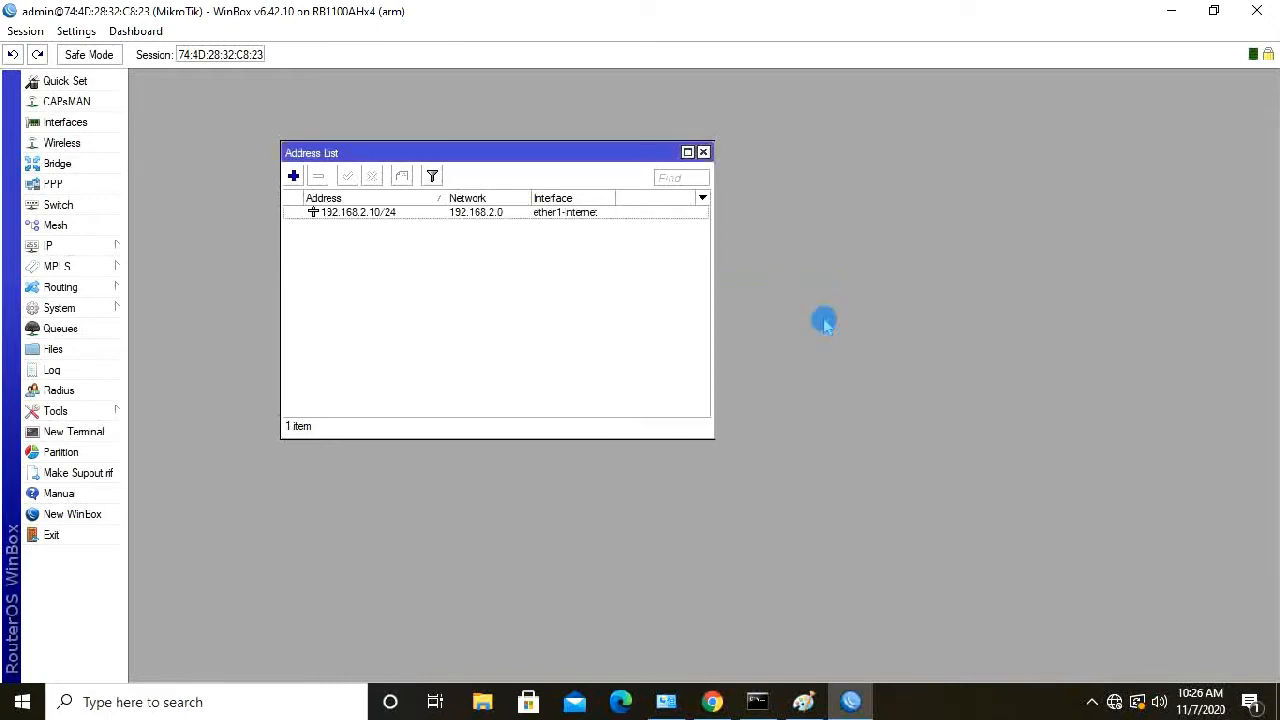
Delete the old default route that uses gateway 192.168.3.1 from the IP route list
{"action": "left_click", "coordinate": [105, 248]}
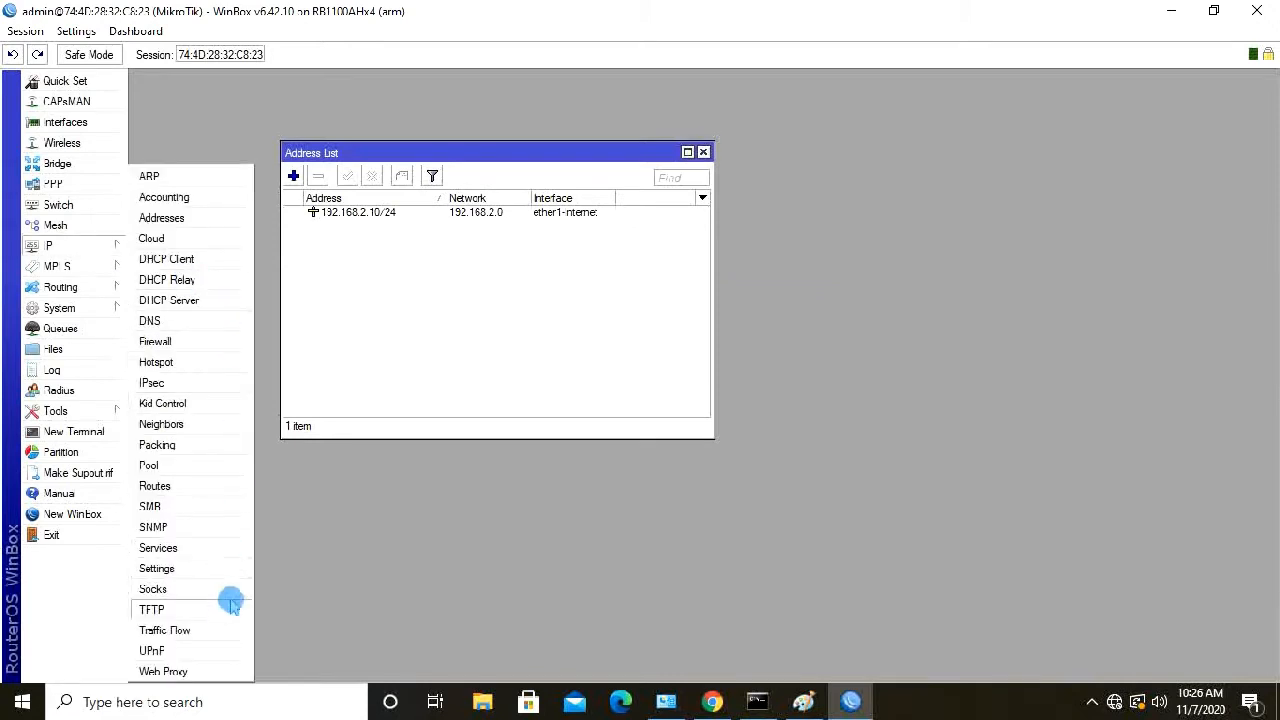
{"action": "left_click", "coordinate": [172, 486]}
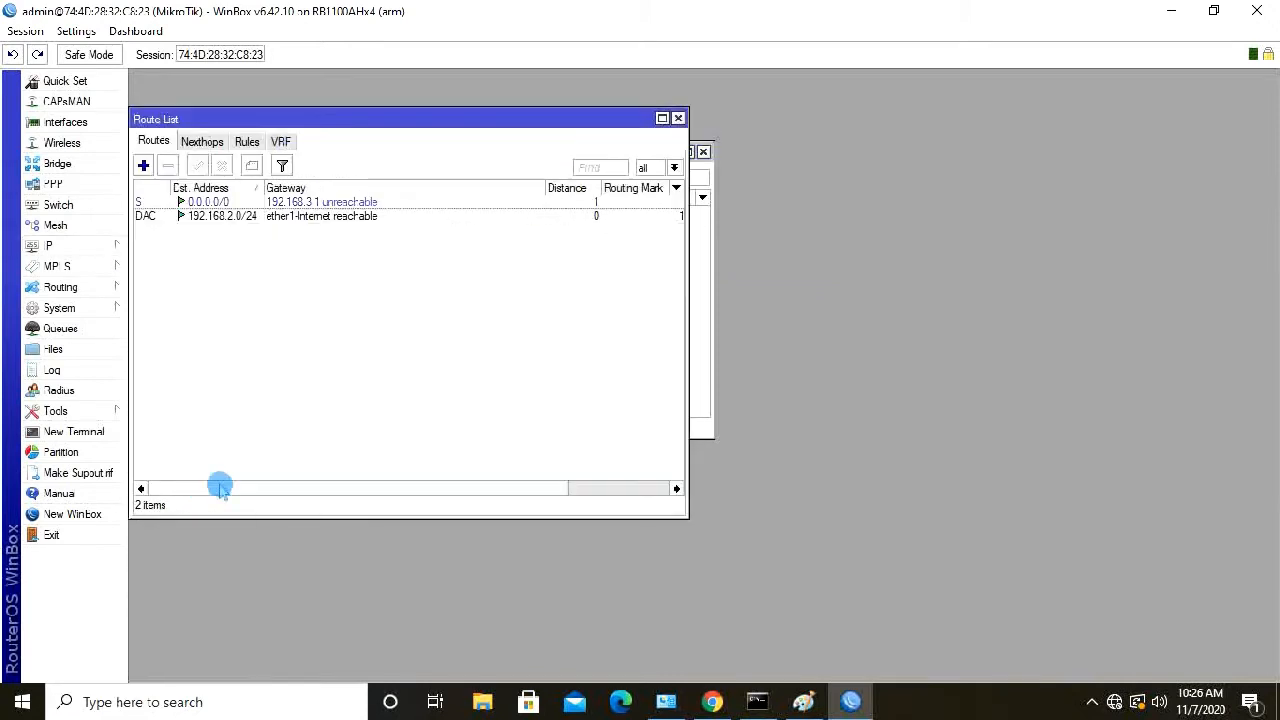
{"action": "left_click", "coordinate": [218, 202]}
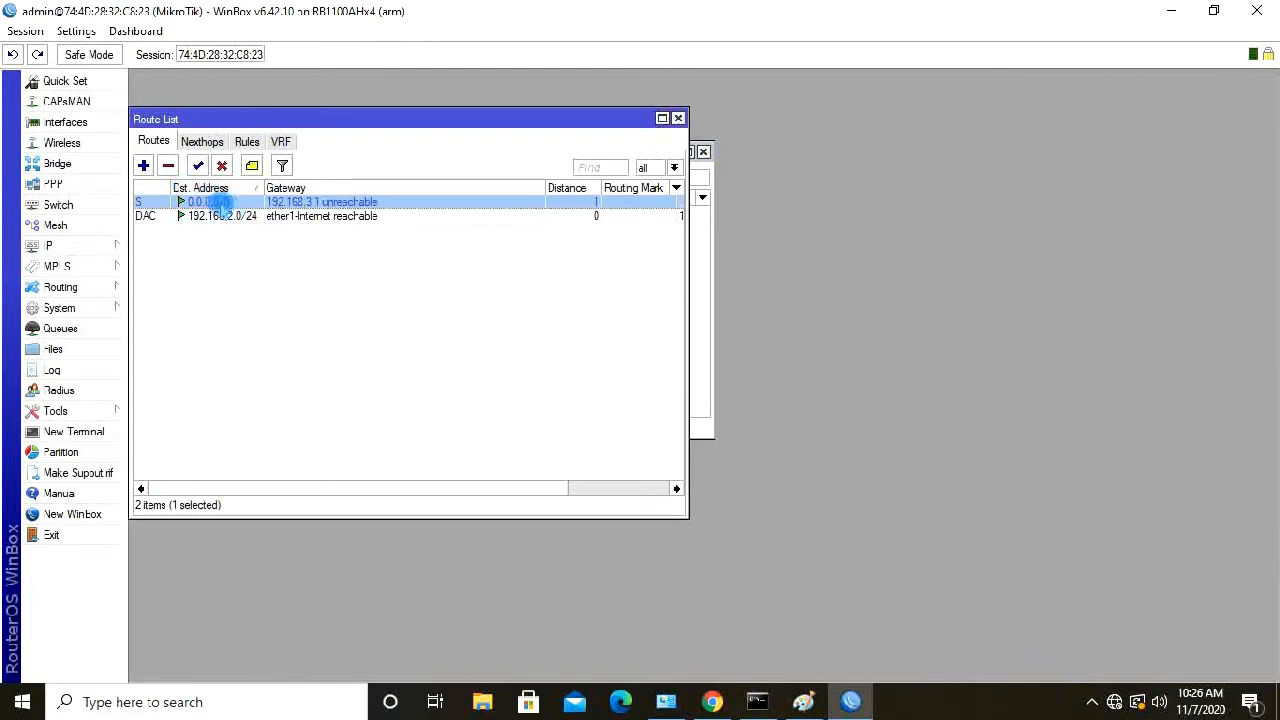
{"action": "left_click", "coordinate": [168, 166]}
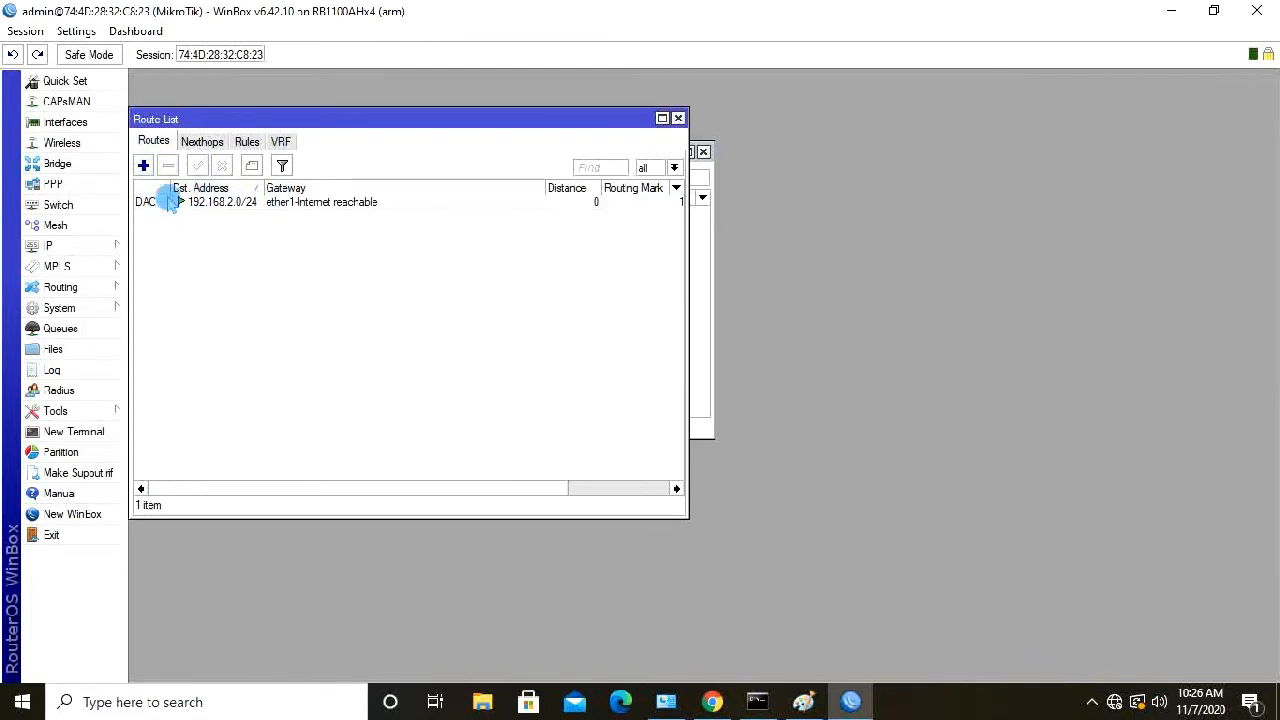
Add a default route for destination 0.0.0.0/0 through gateway 192.168.2.1
{"action": "left_click", "coordinate": [143, 165]}
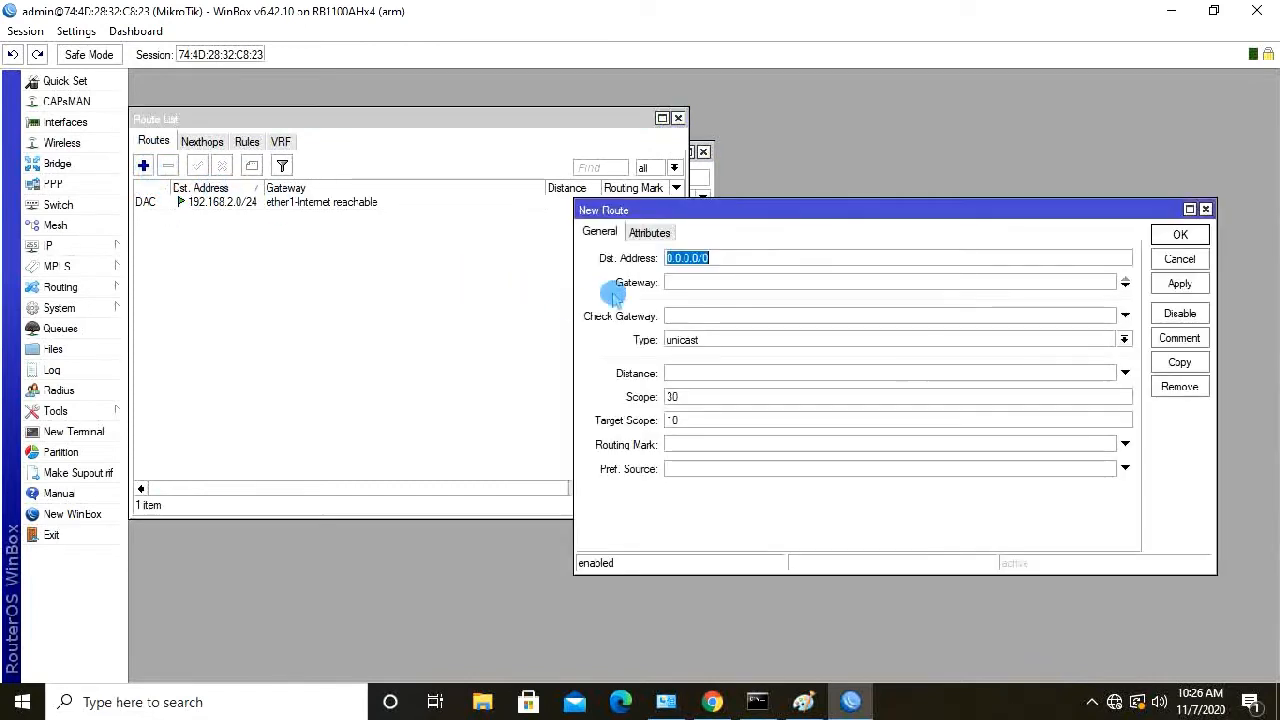
{"action": "left_click", "coordinate": [690, 283]}
{"action": "type", "text": "19"}
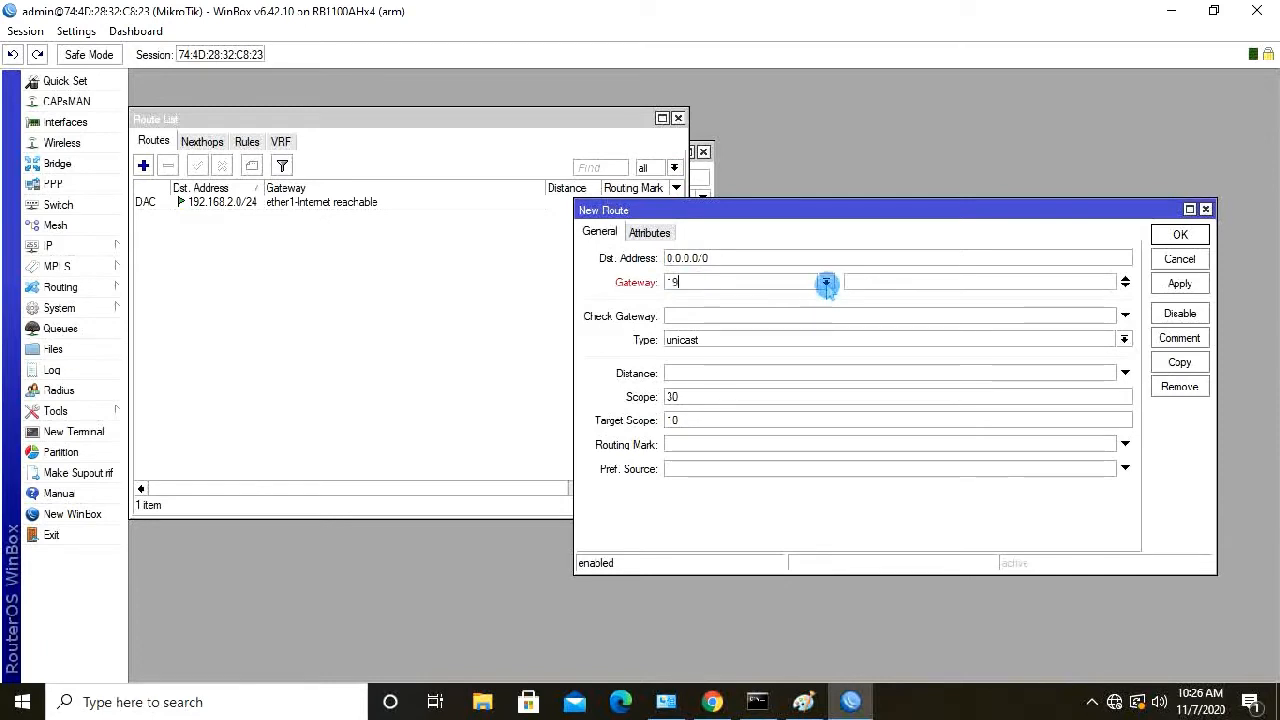
{"action": "type", "text": "2.168"}
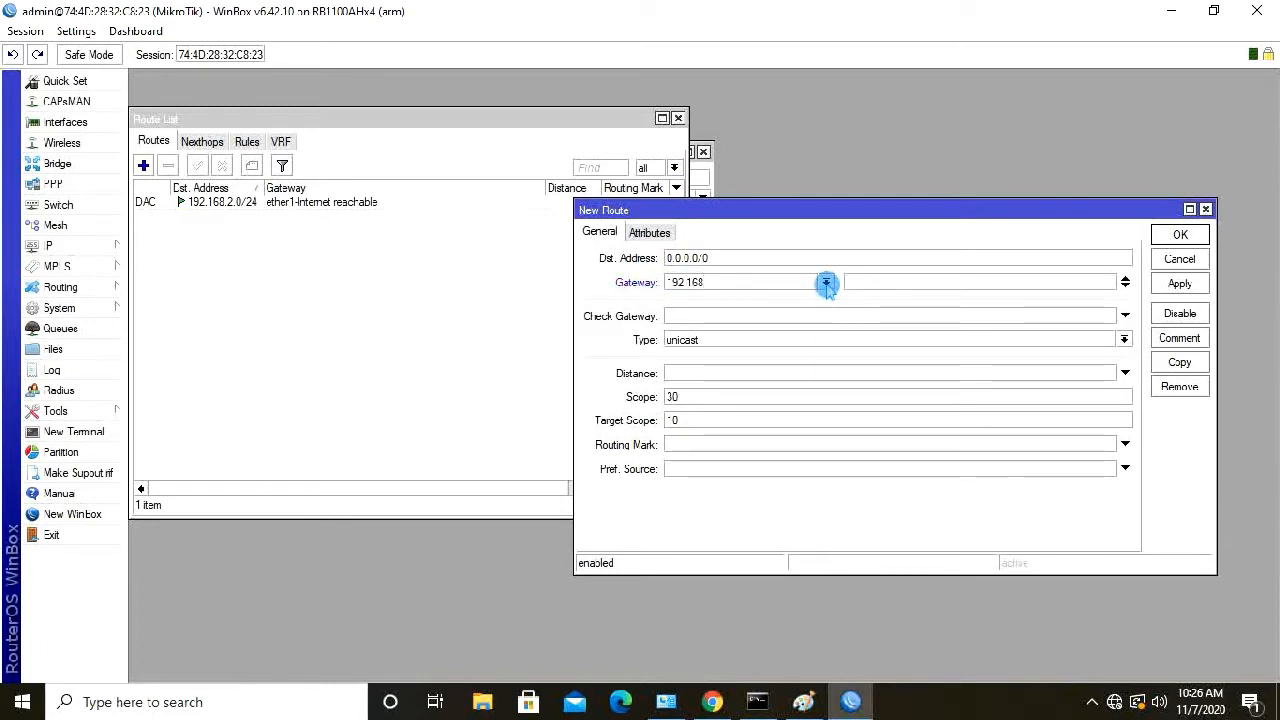
{"action": "type", "text": ".2.1"}
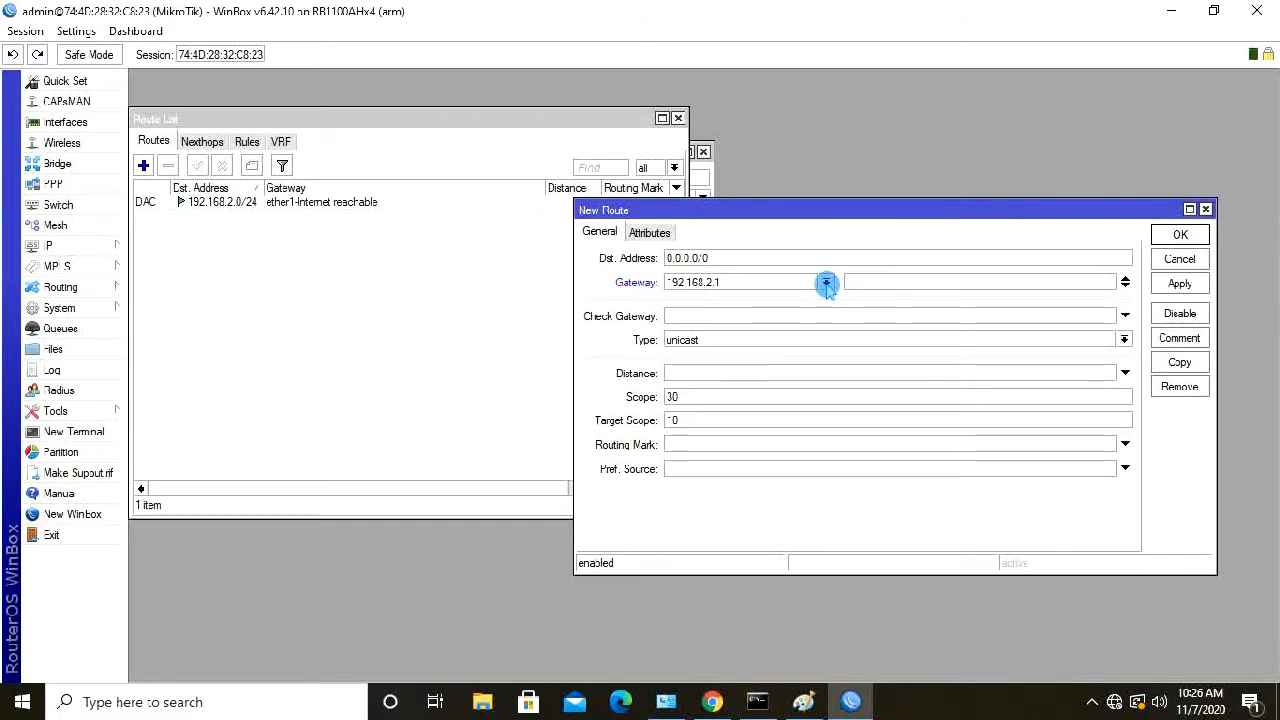
{"action": "left_click", "coordinate": [1179, 284]}
{"action": "left_click", "coordinate": [1180, 235]}
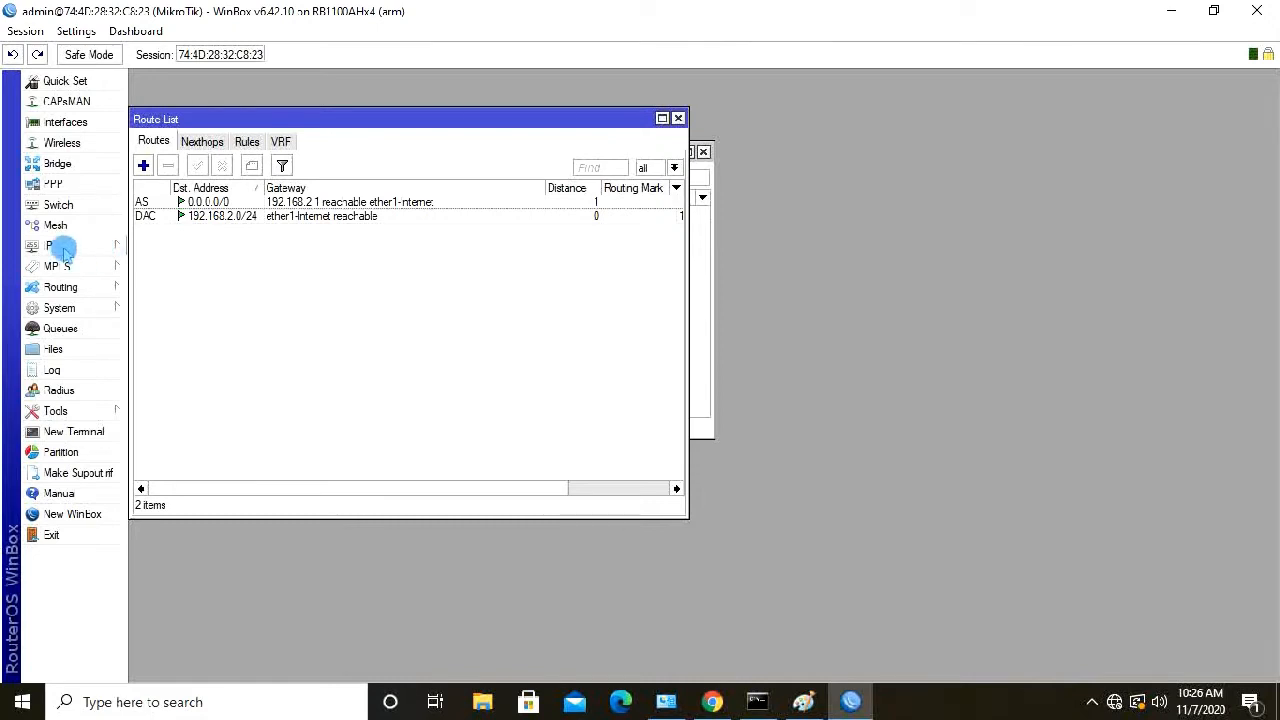
Set the router's DNS servers to 202.134.0.155 and 8.8.8.8
{"action": "left_click", "coordinate": [118, 248]}
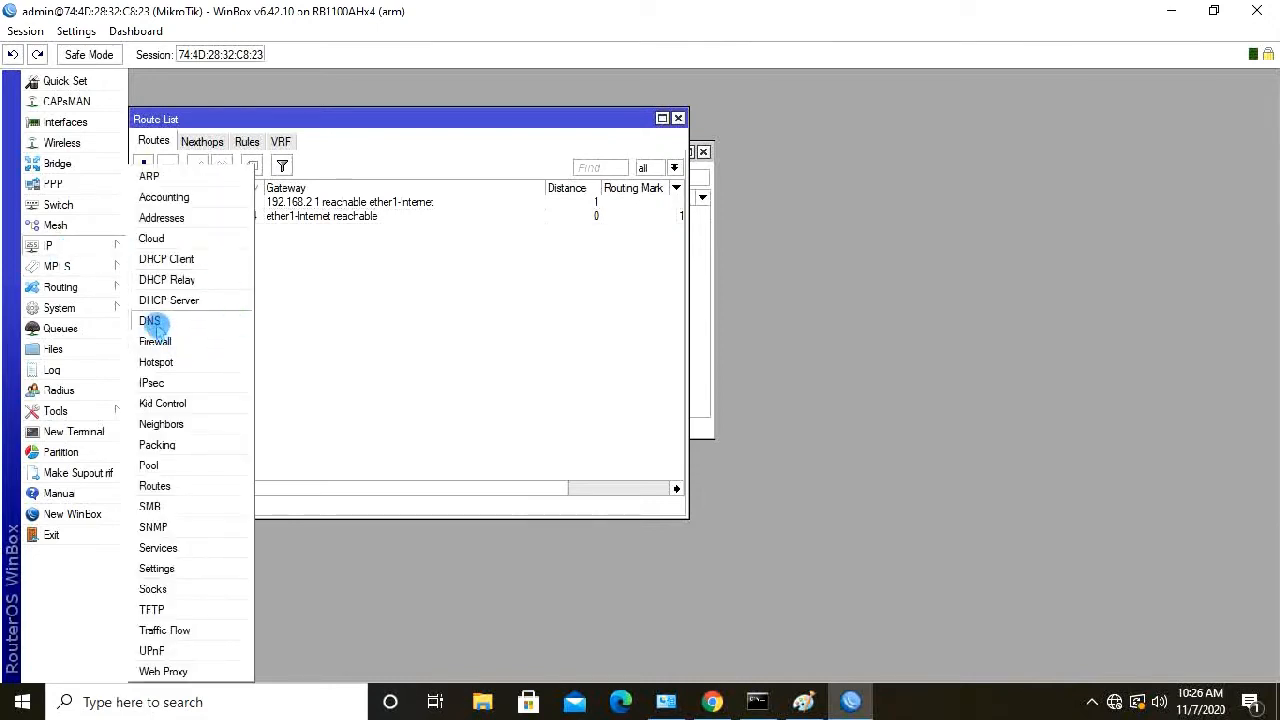
{"action": "left_click", "coordinate": [154, 320]}
{"action": "left_click", "coordinate": [695, 251]}
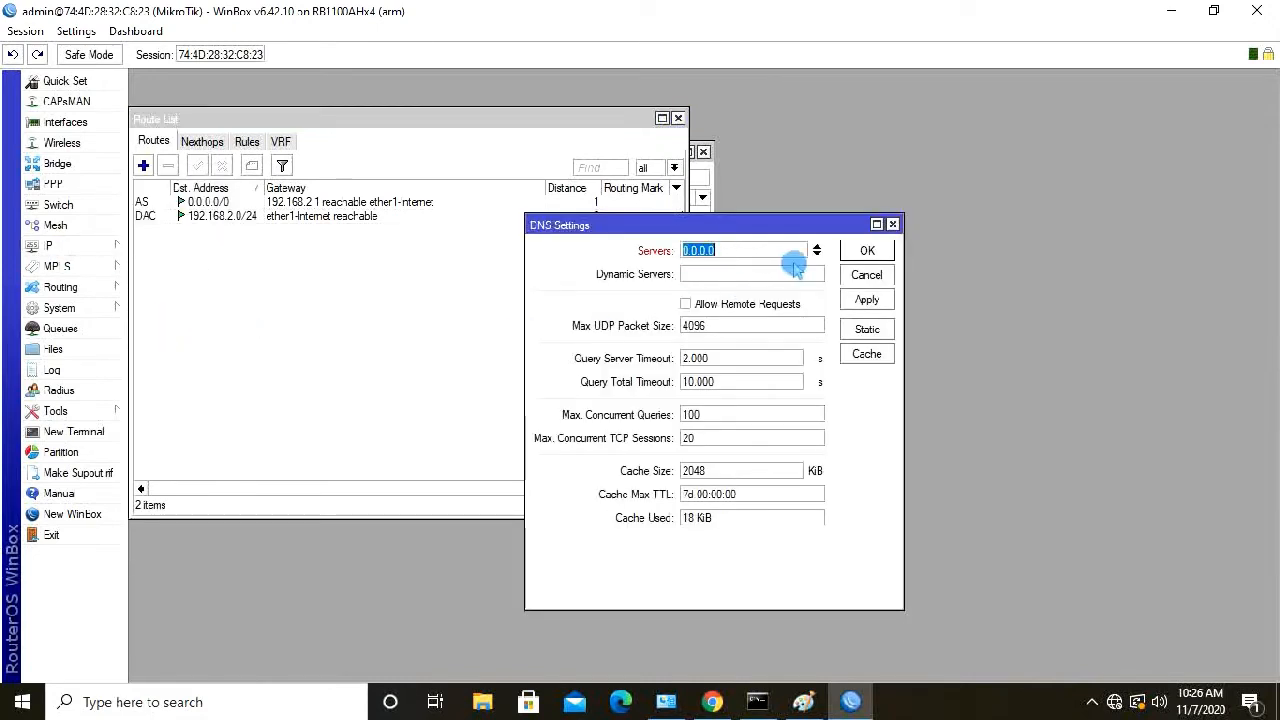
{"action": "left_click_drag", "start_coordinate": [817, 230], "coordinate": [1004, 142]}
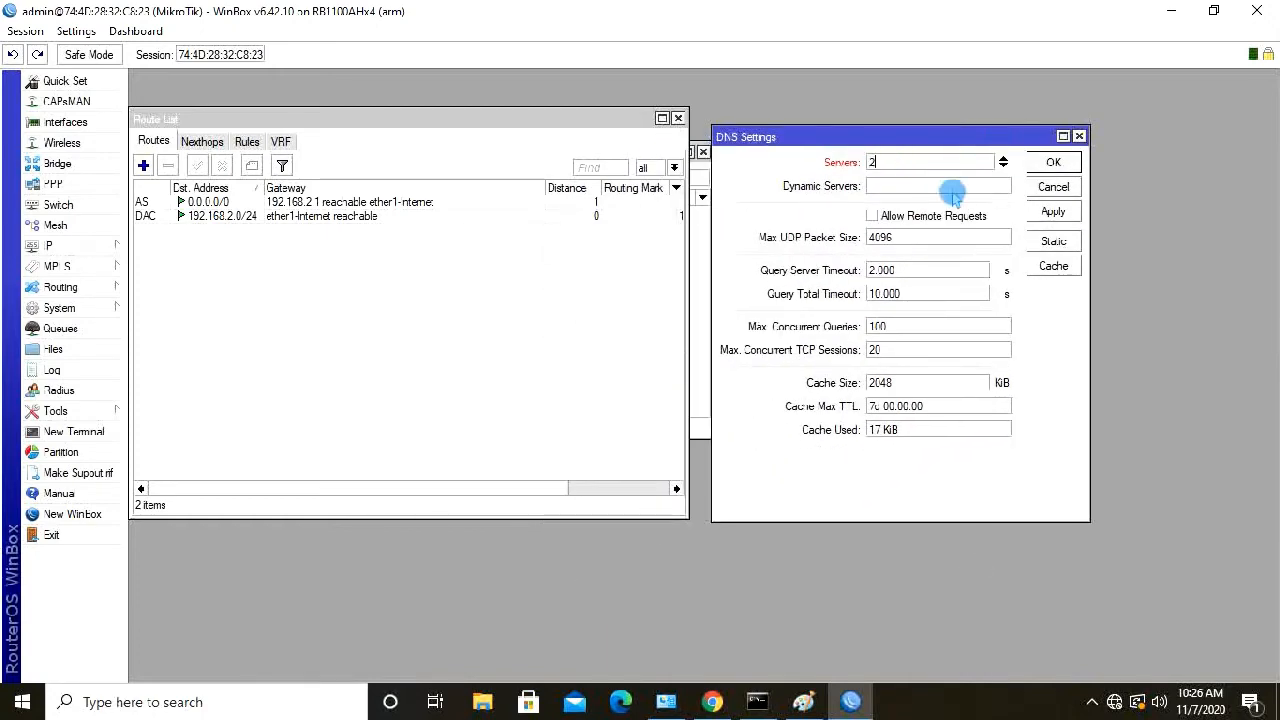
{"action": "type", "text": ".134.0.155"}
{"action": "left_click", "coordinate": [1003, 166]}
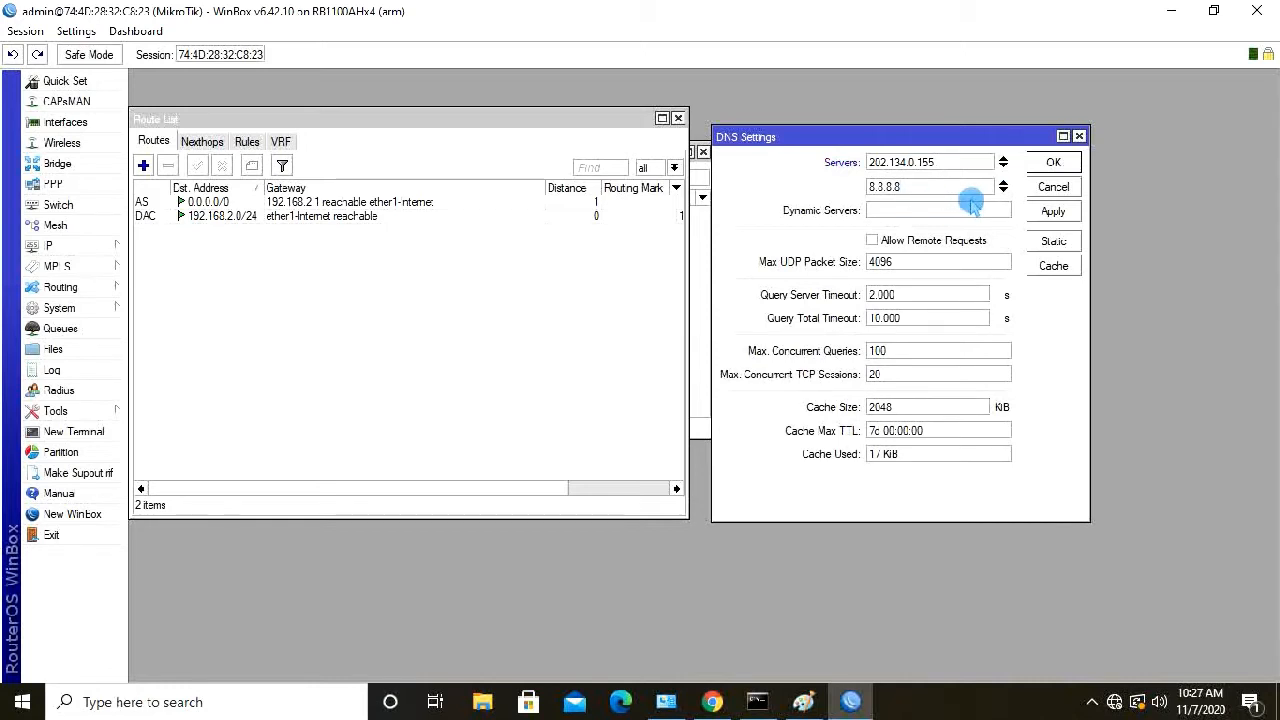
{"action": "left_click", "coordinate": [1053, 163]}
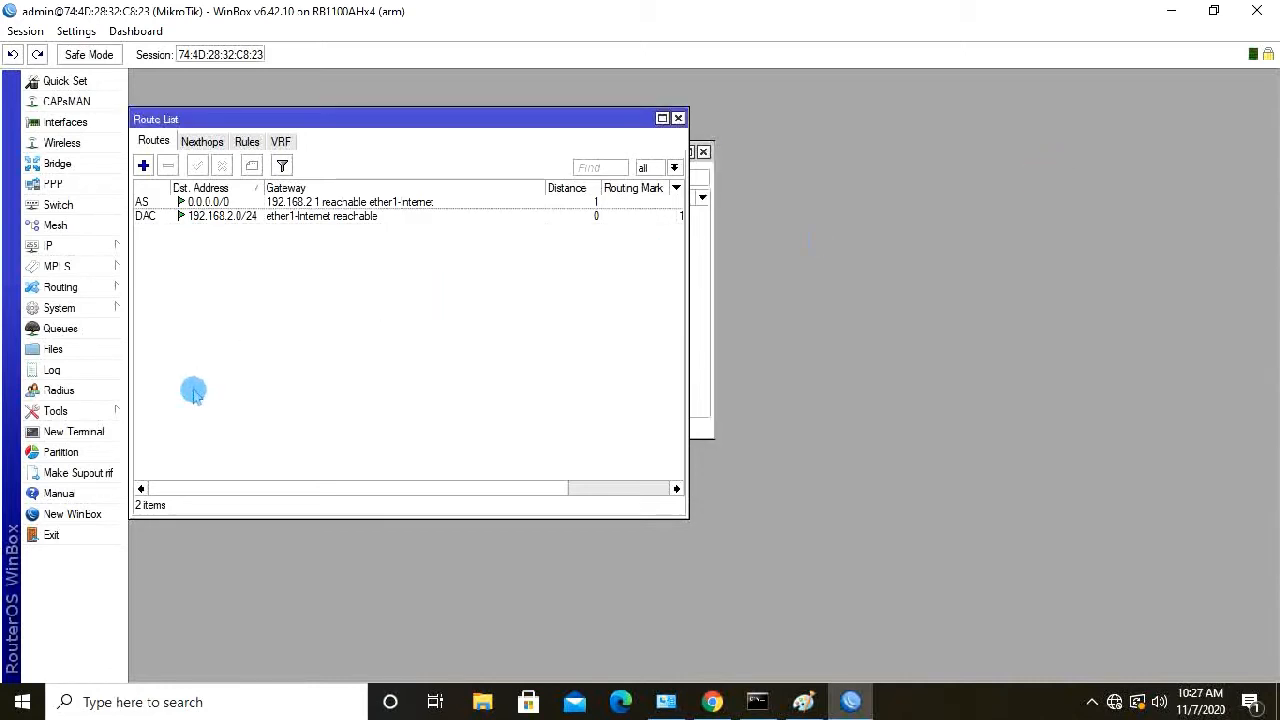
Ping google.com from a new router terminal, and close the terminal, route list and address list windows
{"action": "left_click", "coordinate": [86, 430]}
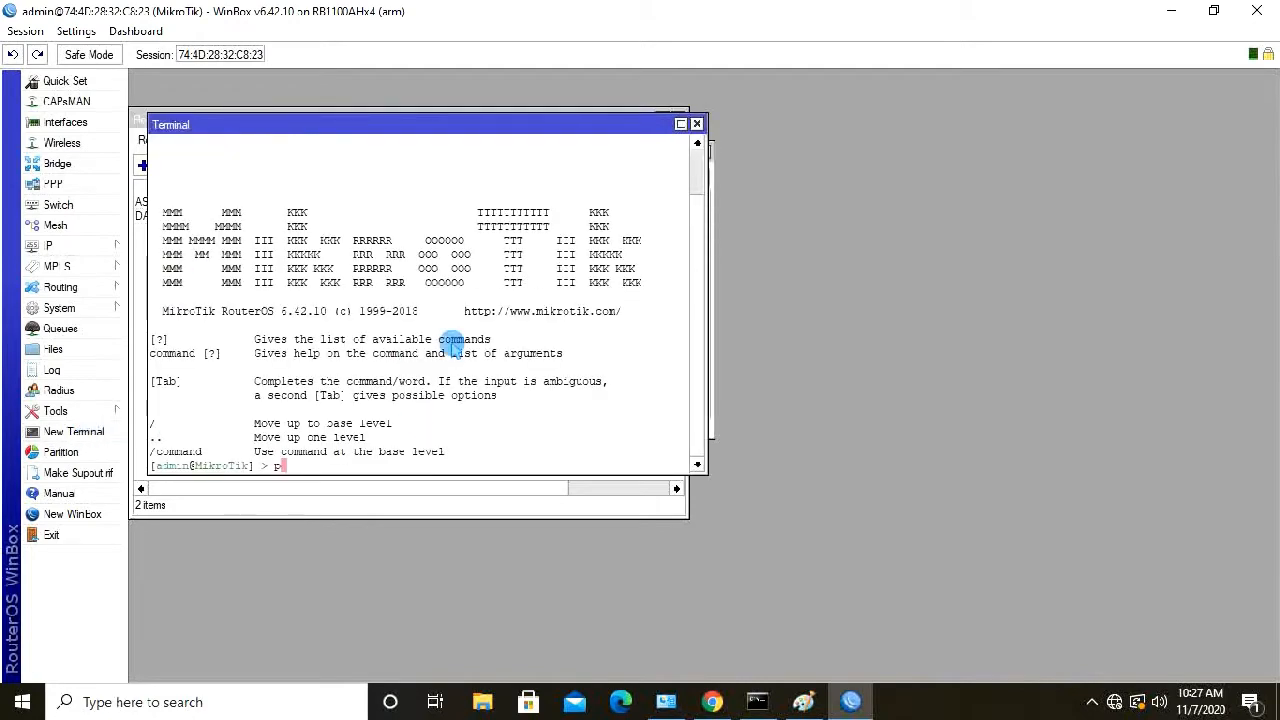
{"action": "type", "text": "ping google.com"}
{"action": "key", "text": "Return"}
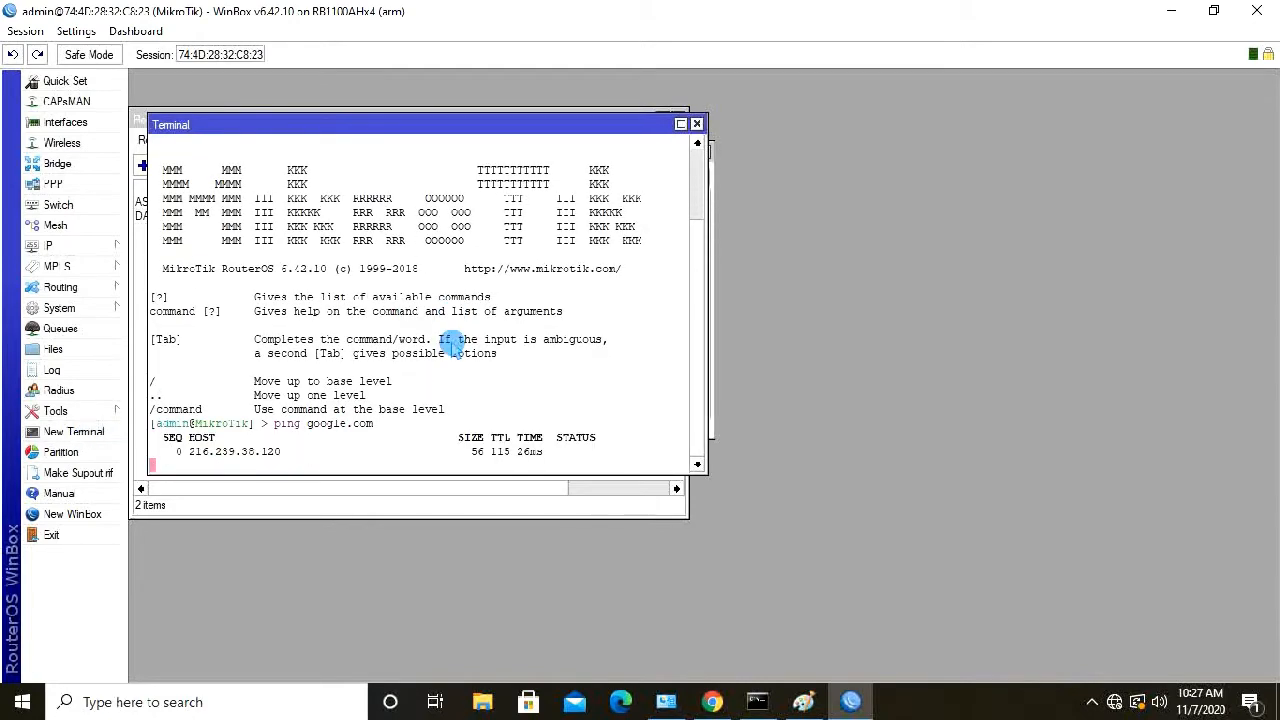
{"action": "left_click_drag", "start_coordinate": [575, 126], "coordinate": [1115, 110]}
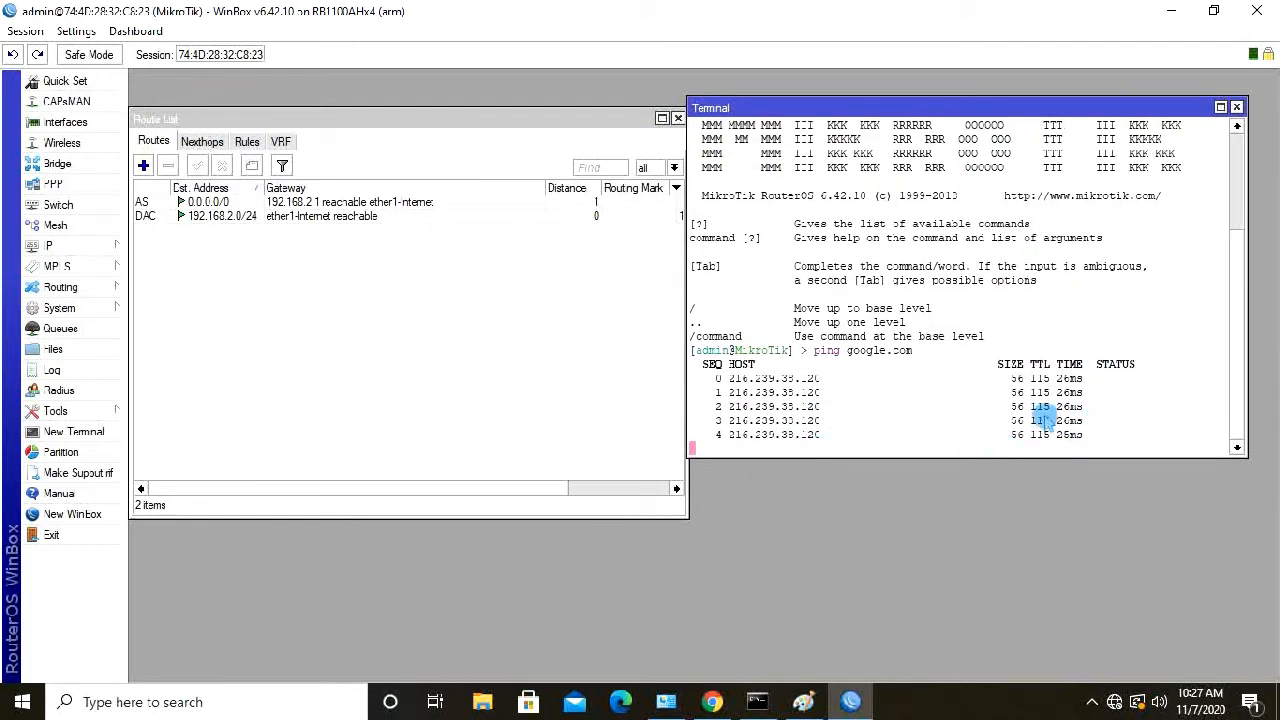
{"action": "left_click", "coordinate": [1237, 106]}
{"action": "left_click", "coordinate": [678, 118]}
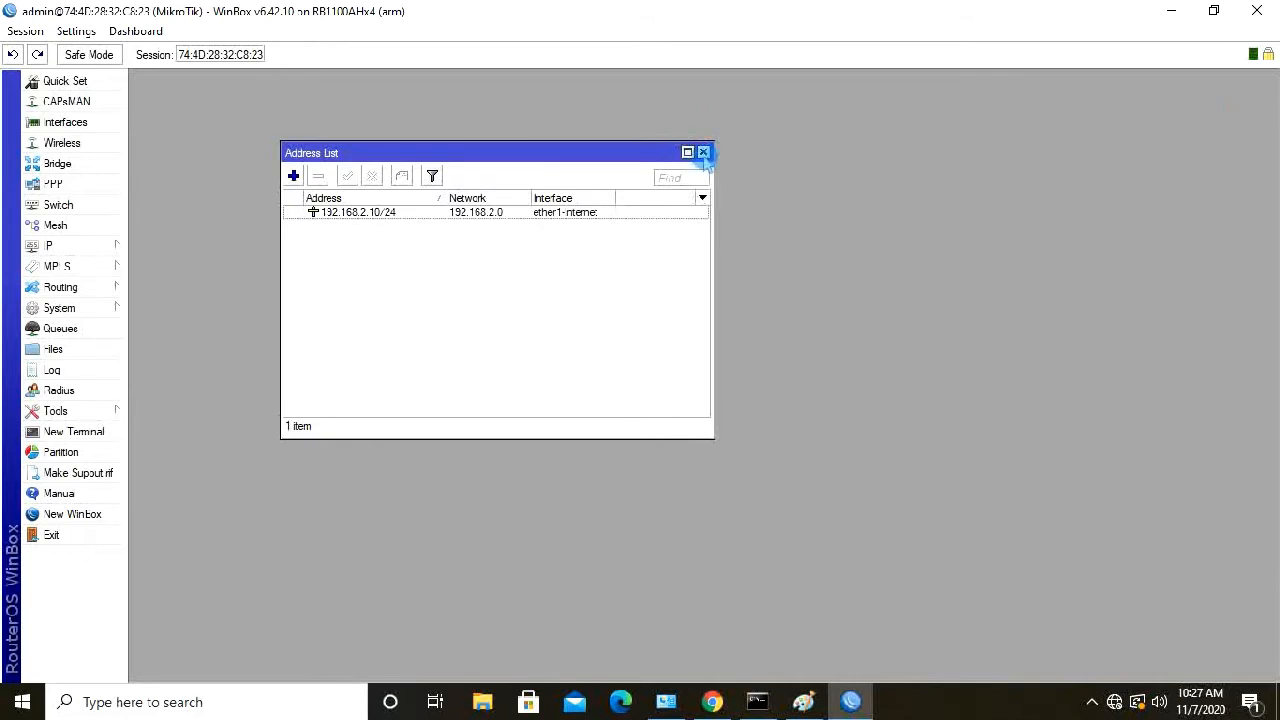
{"action": "left_click", "coordinate": [703, 151]}
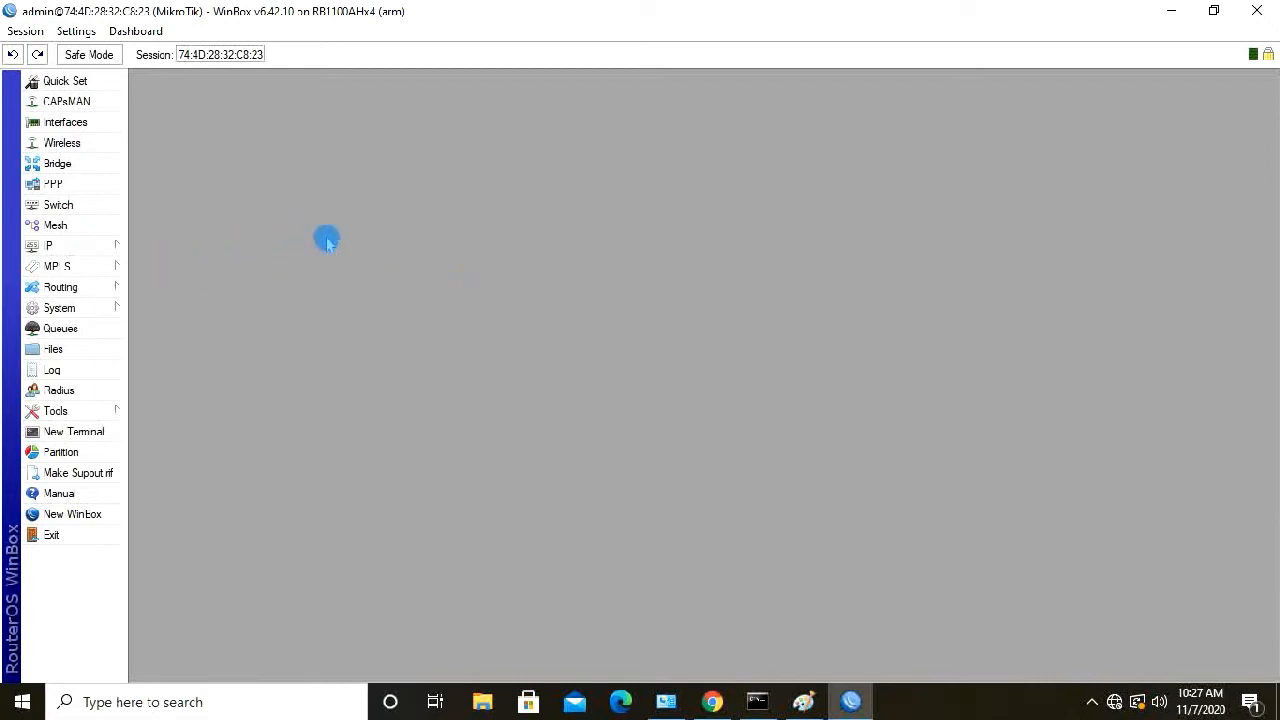
Add the IP address 192.168.1.1/24 on the ether4-Switch interface
{"action": "left_click", "coordinate": [105, 247]}
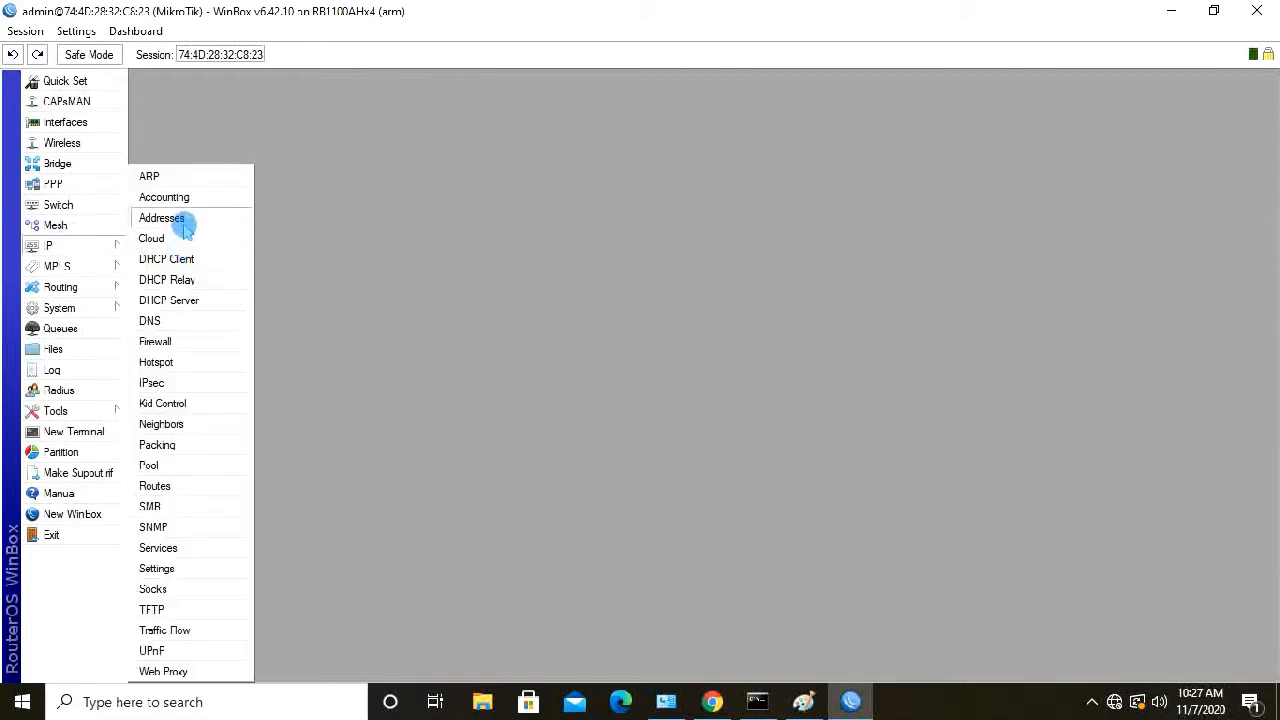
{"action": "left_click", "coordinate": [180, 218]}
{"action": "left_click", "coordinate": [293, 177]}
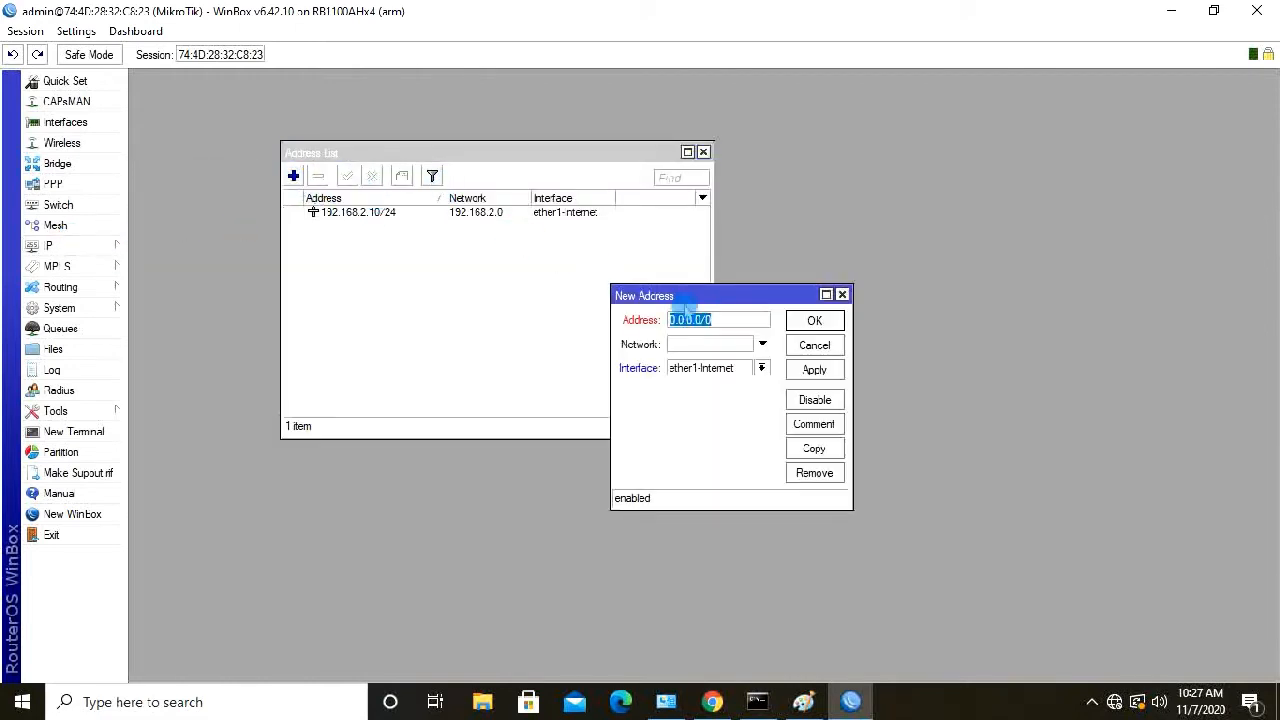
{"action": "left_click", "coordinate": [697, 262]}
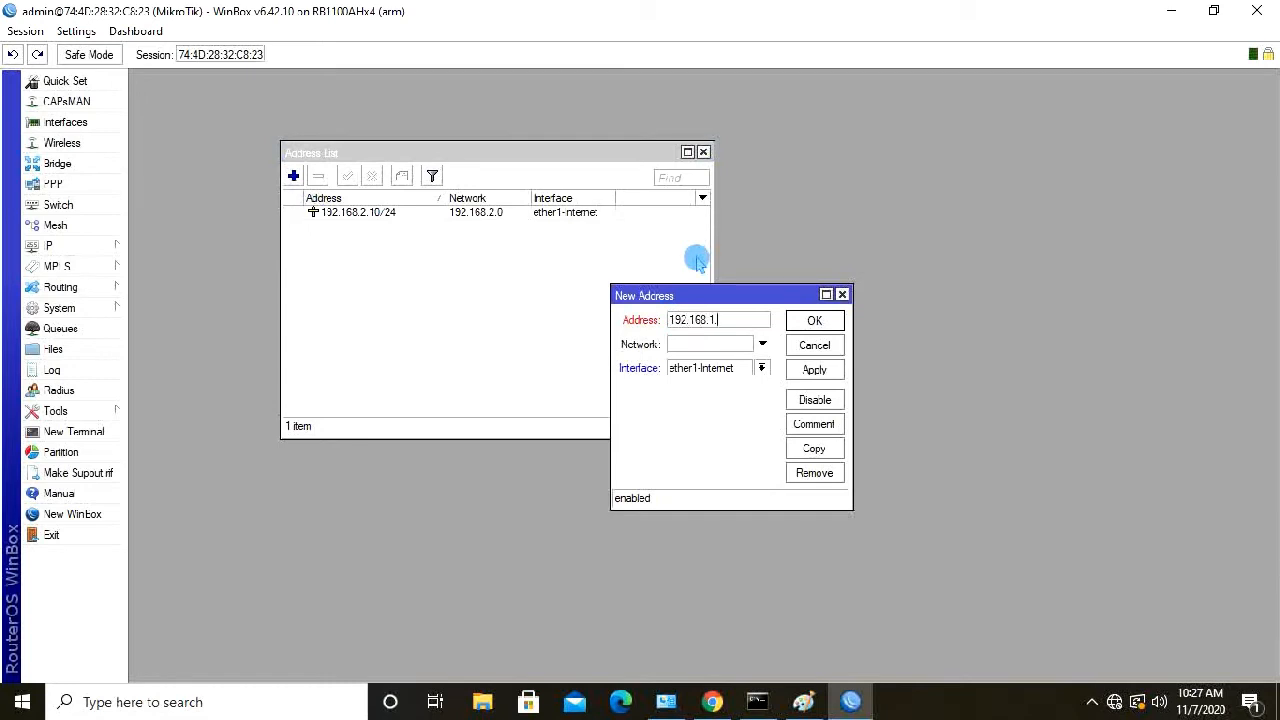
{"action": "type", "text": "4"}
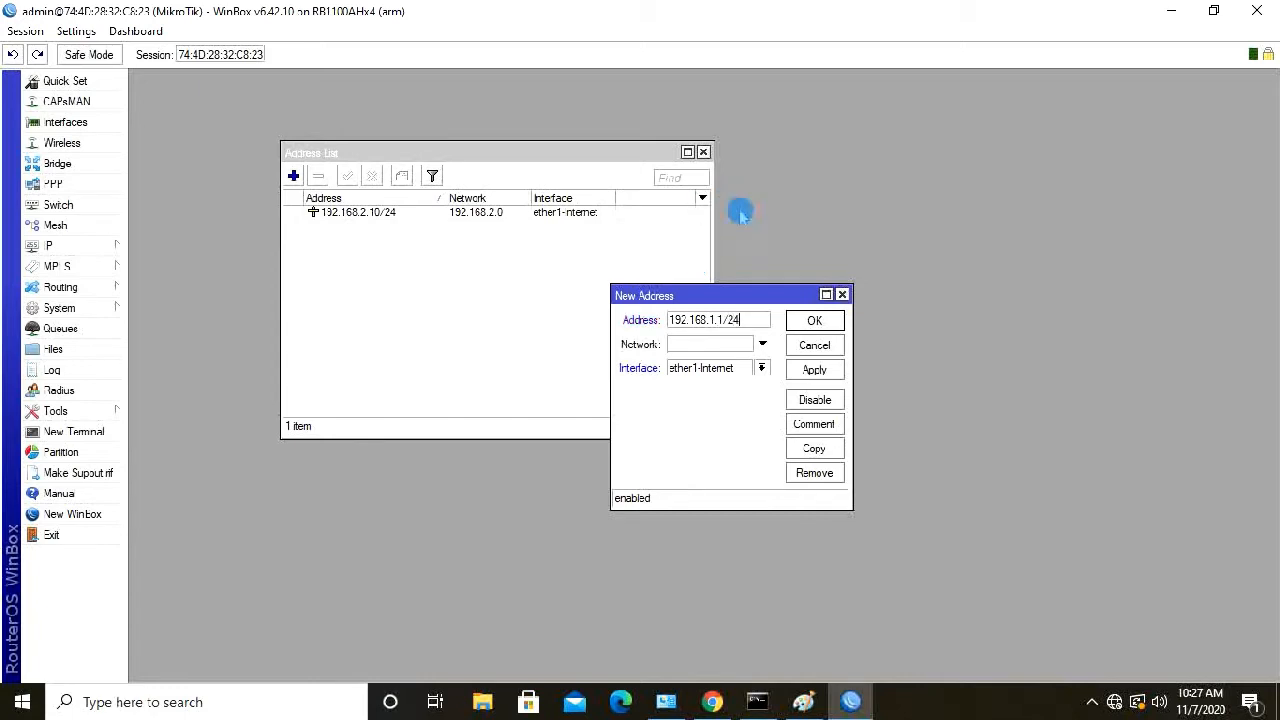
{"action": "left_click", "coordinate": [700, 369]}
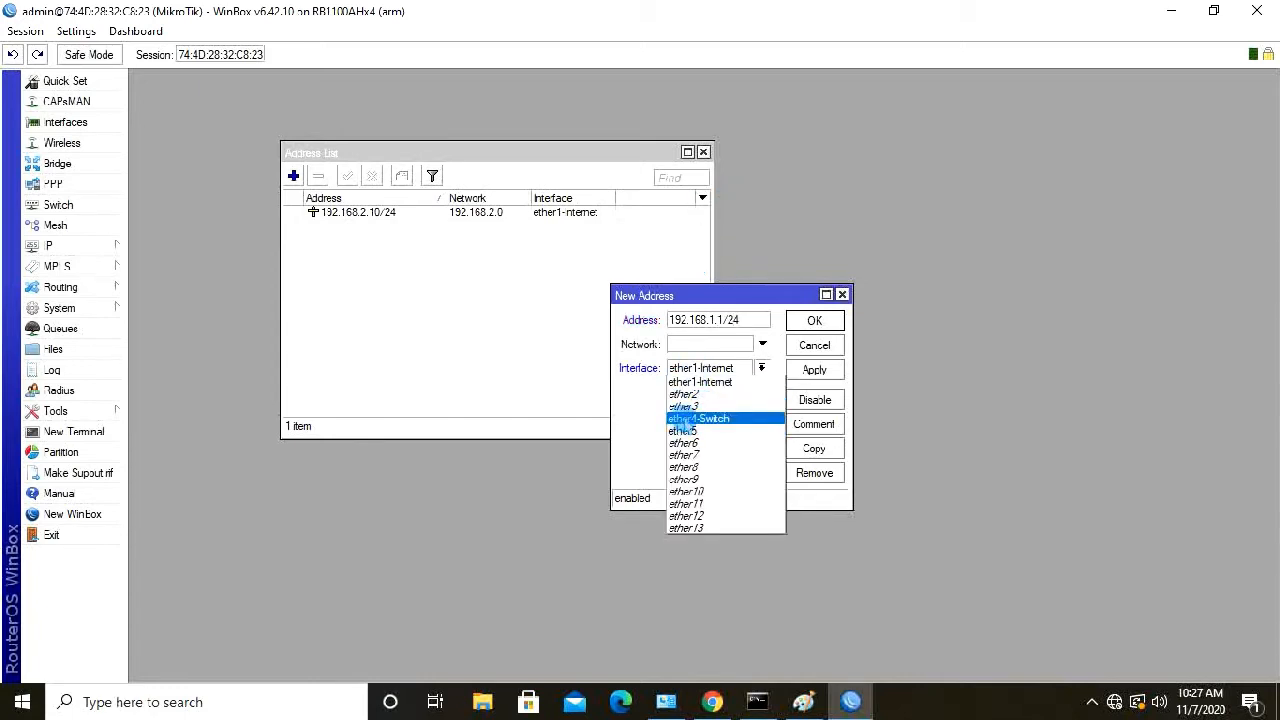
{"action": "left_click", "coordinate": [684, 420]}
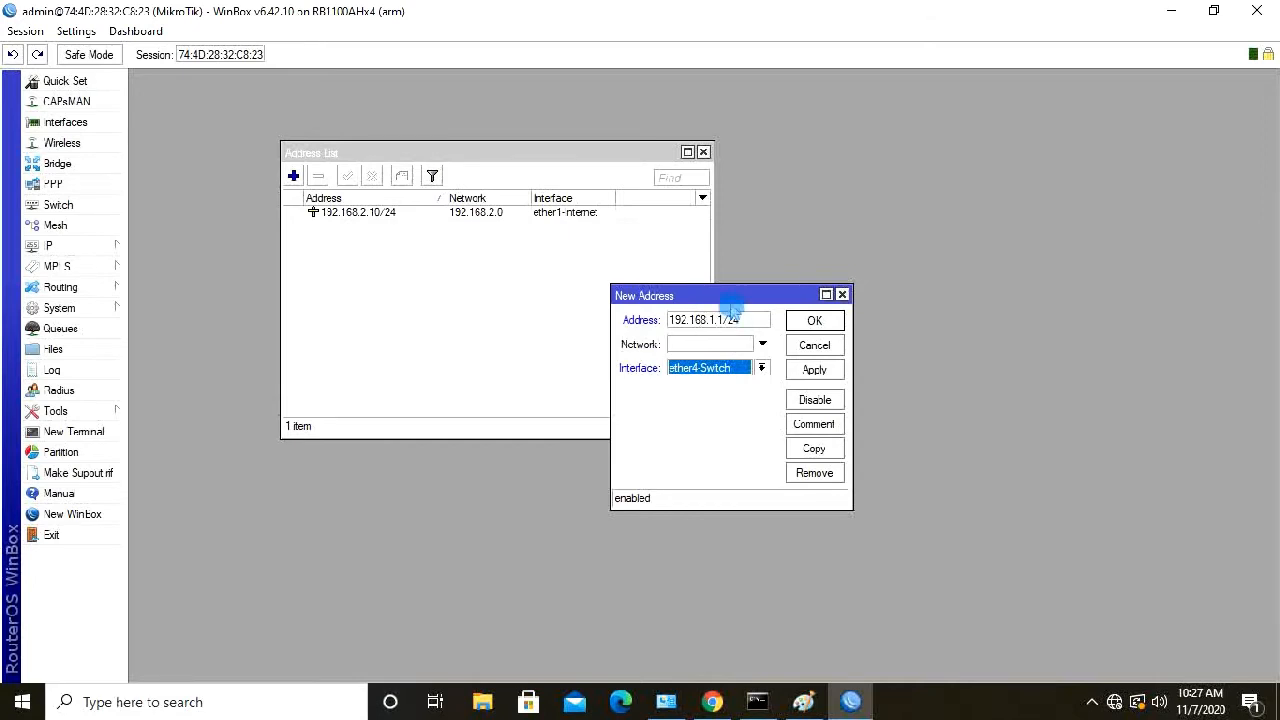
{"action": "left_click_drag", "start_coordinate": [731, 296], "coordinate": [767, 238]}
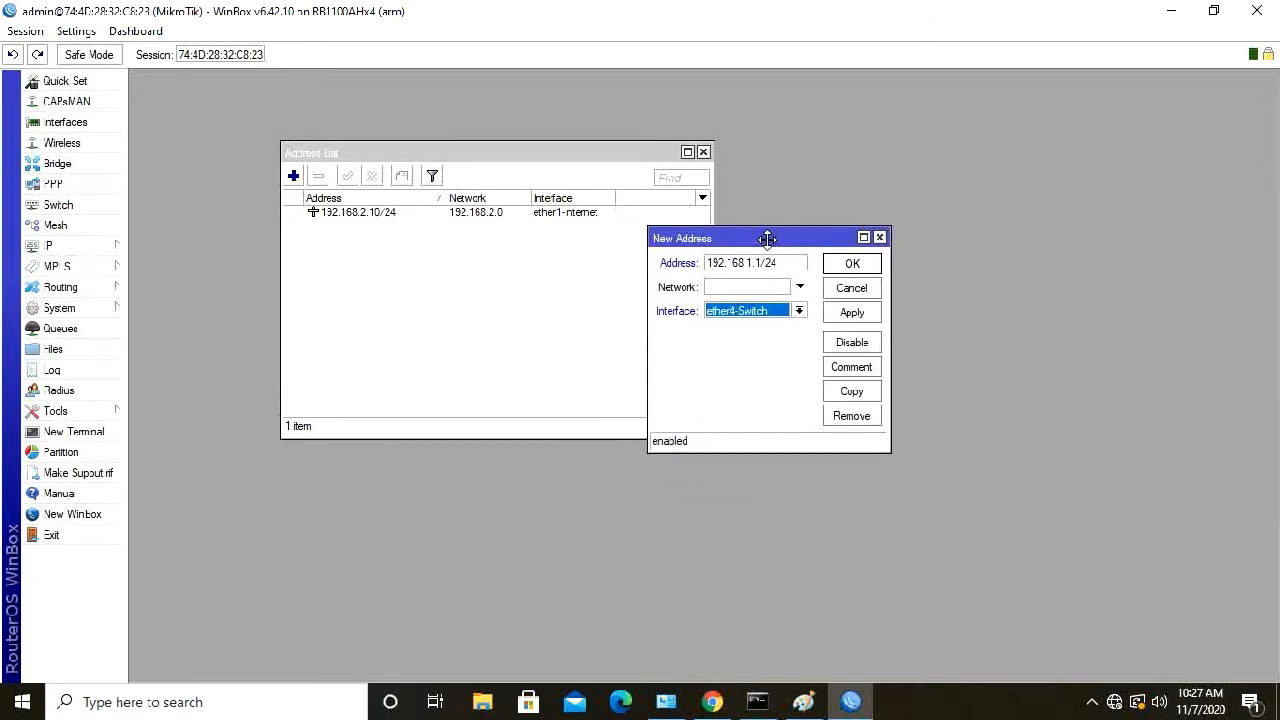
{"action": "left_click", "coordinate": [790, 287]}
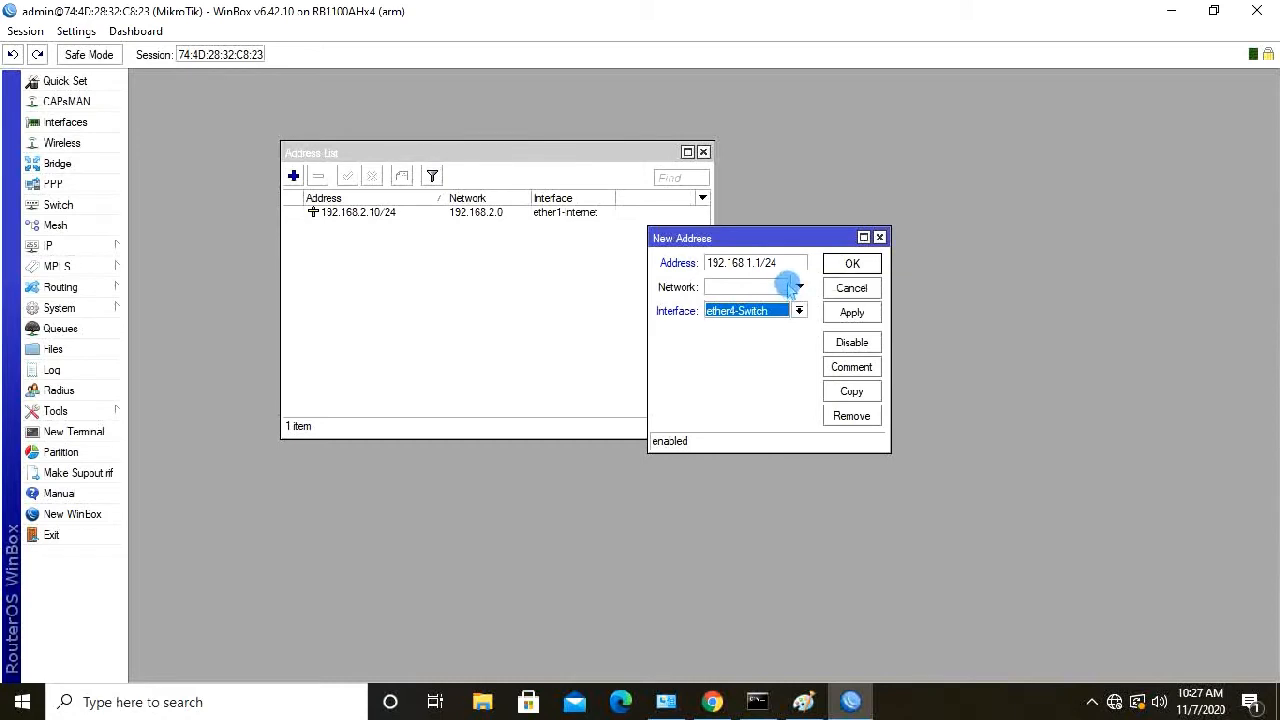
{"action": "left_click", "coordinate": [700, 263]}
{"action": "left_click", "coordinate": [700, 263]}
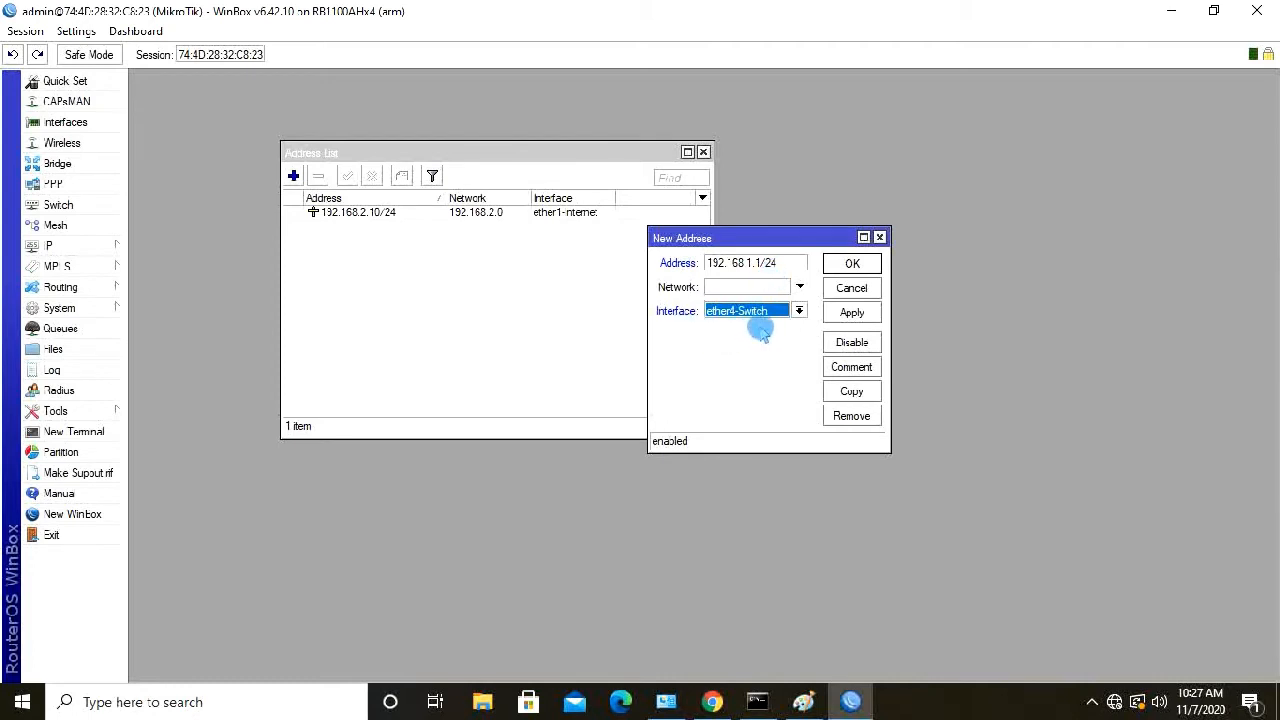
{"action": "left_click", "coordinate": [852, 314]}
{"action": "left_click", "coordinate": [852, 264]}
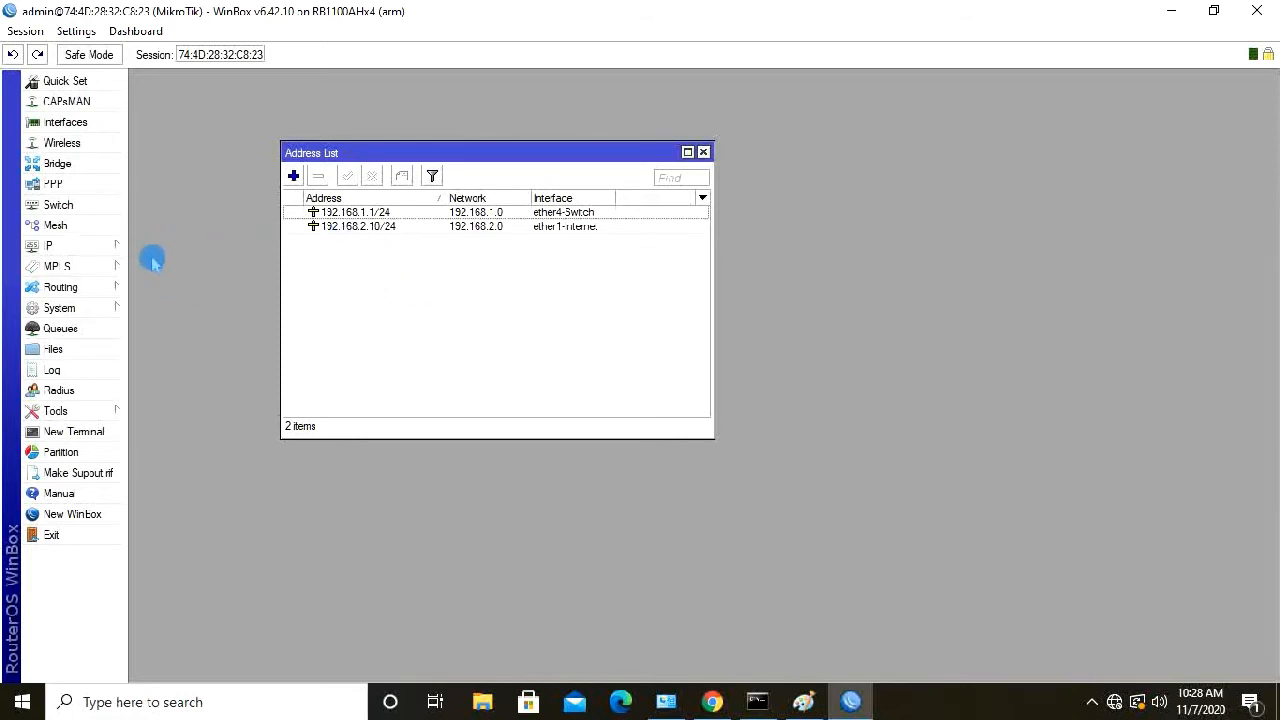
Start a new firewall NAT rule in the srcnat chain with ether1-Internet as the outgoing interface
{"action": "left_click", "coordinate": [62, 247]}
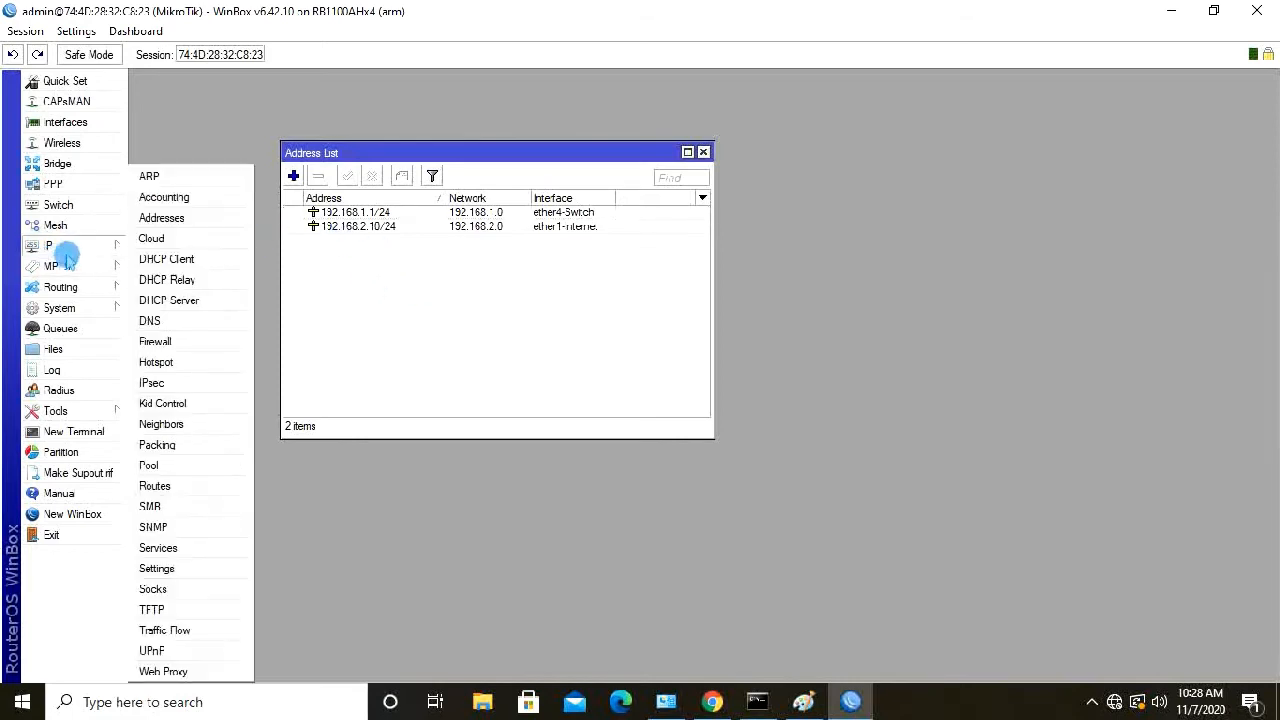
{"action": "left_click", "coordinate": [164, 341]}
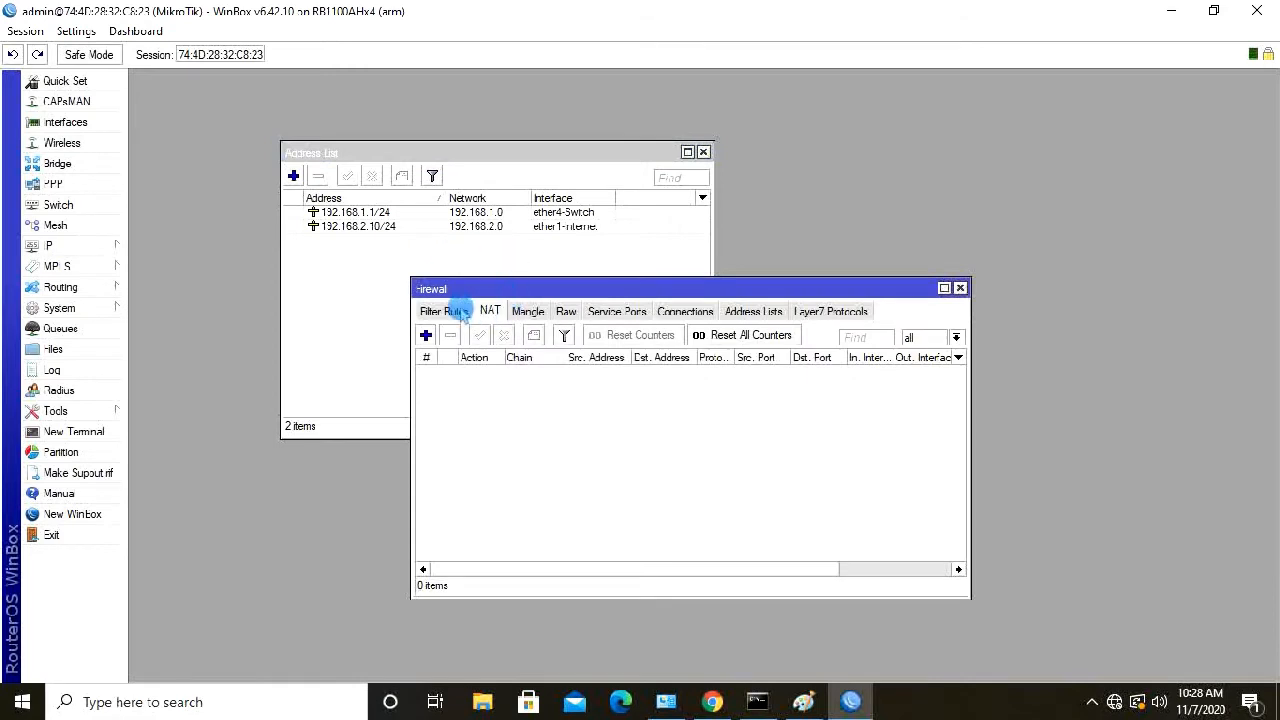
{"action": "left_click_drag", "start_coordinate": [519, 288], "coordinate": [515, 246]}
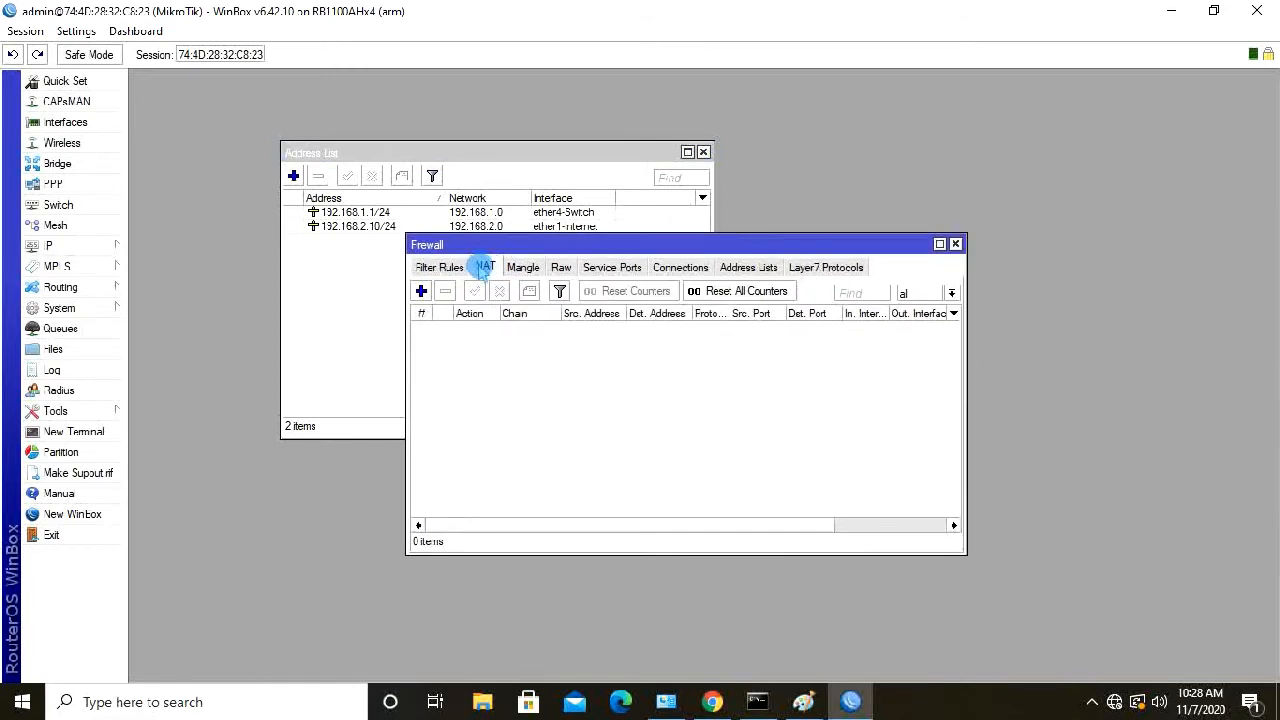
{"action": "left_click", "coordinate": [485, 270]}
{"action": "left_click", "coordinate": [421, 291]}
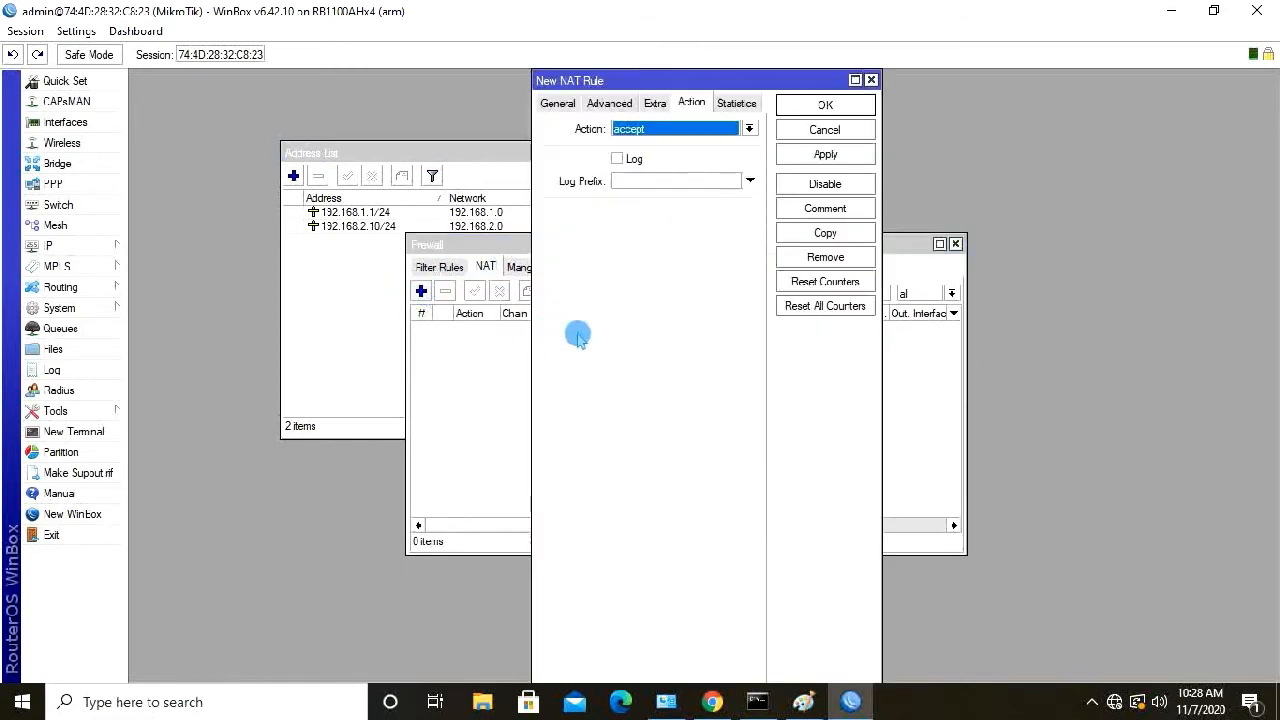
{"action": "left_click", "coordinate": [557, 103]}
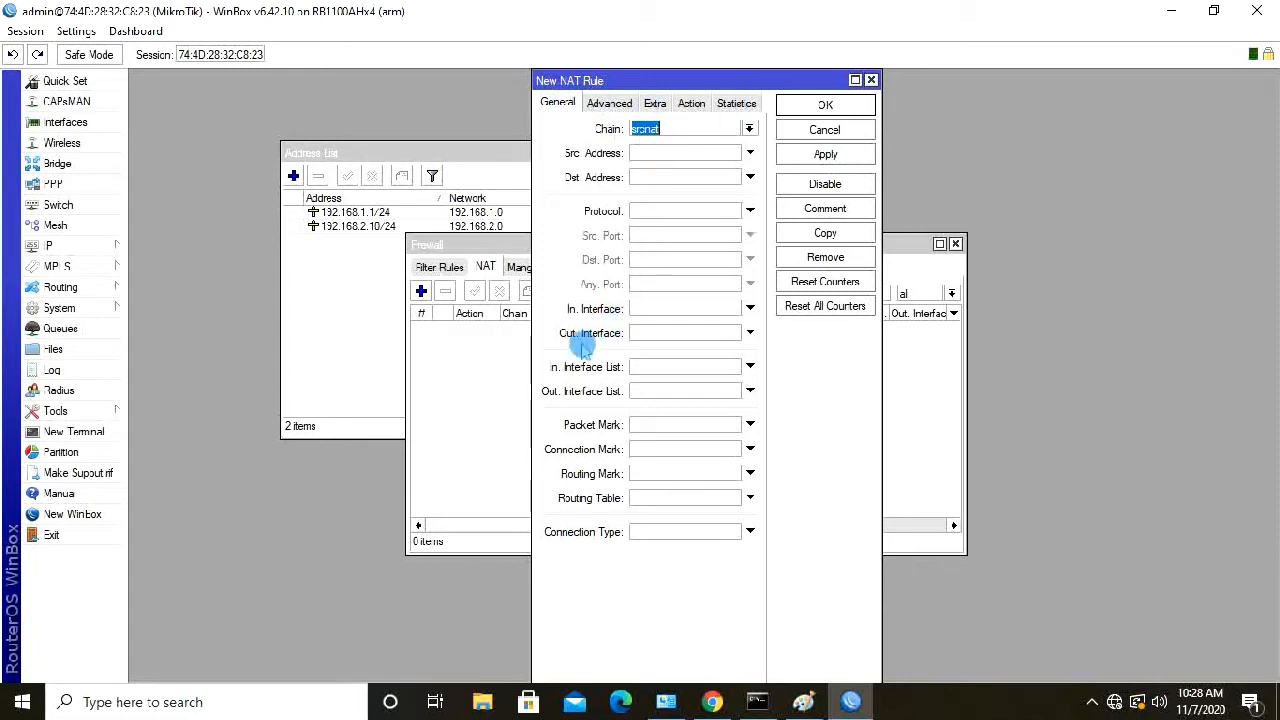
{"action": "left_click", "coordinate": [641, 333]}
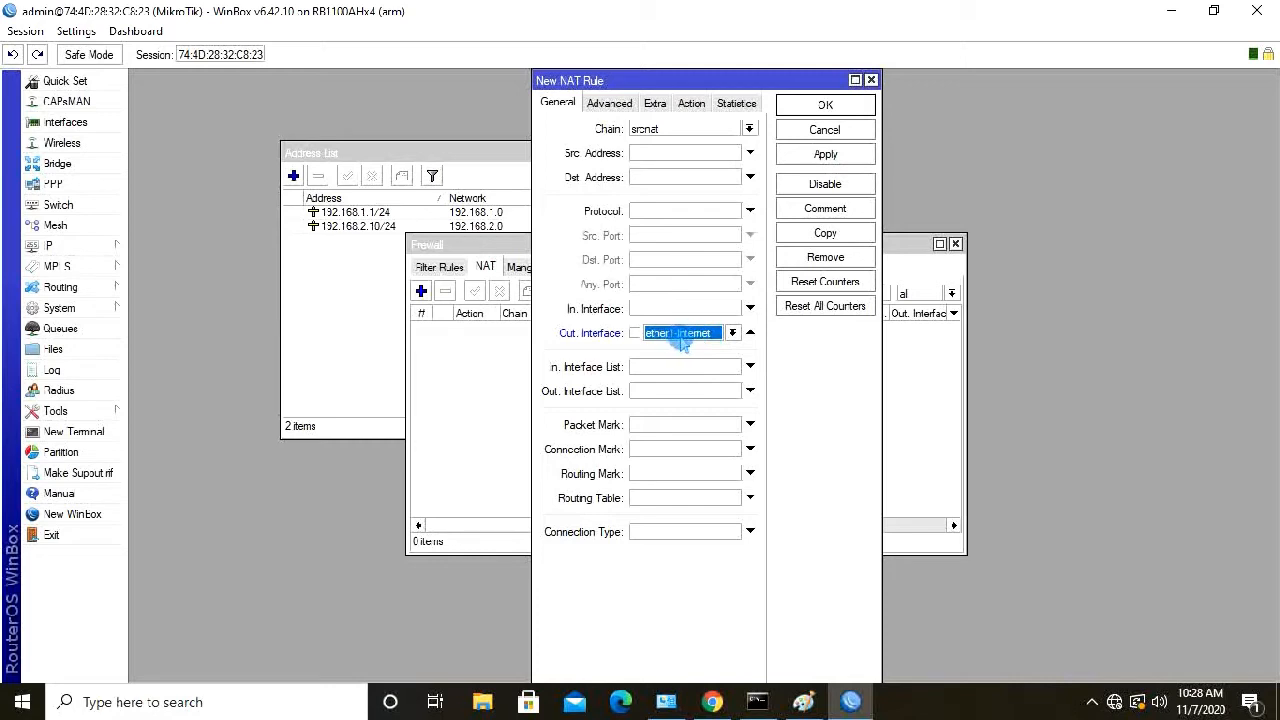
Set the NAT rule's action to masquerade and save the rule
{"action": "left_click", "coordinate": [691, 104]}
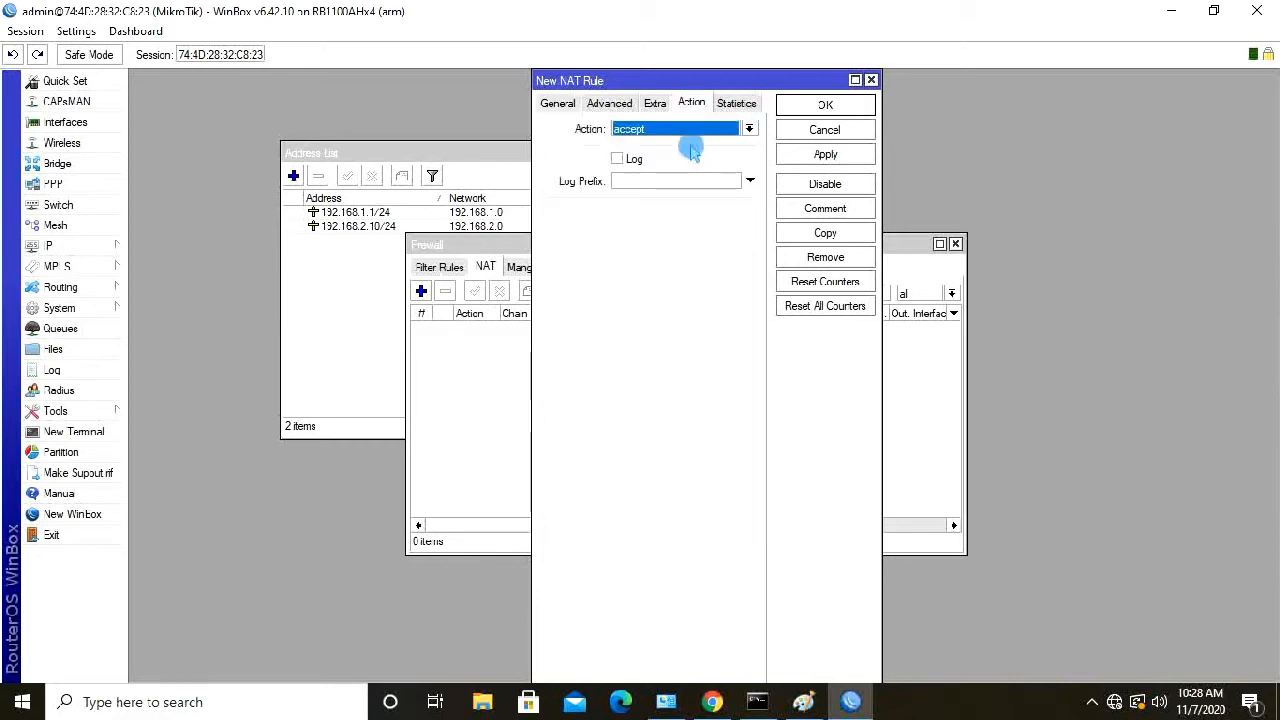
{"action": "left_click", "coordinate": [680, 129]}
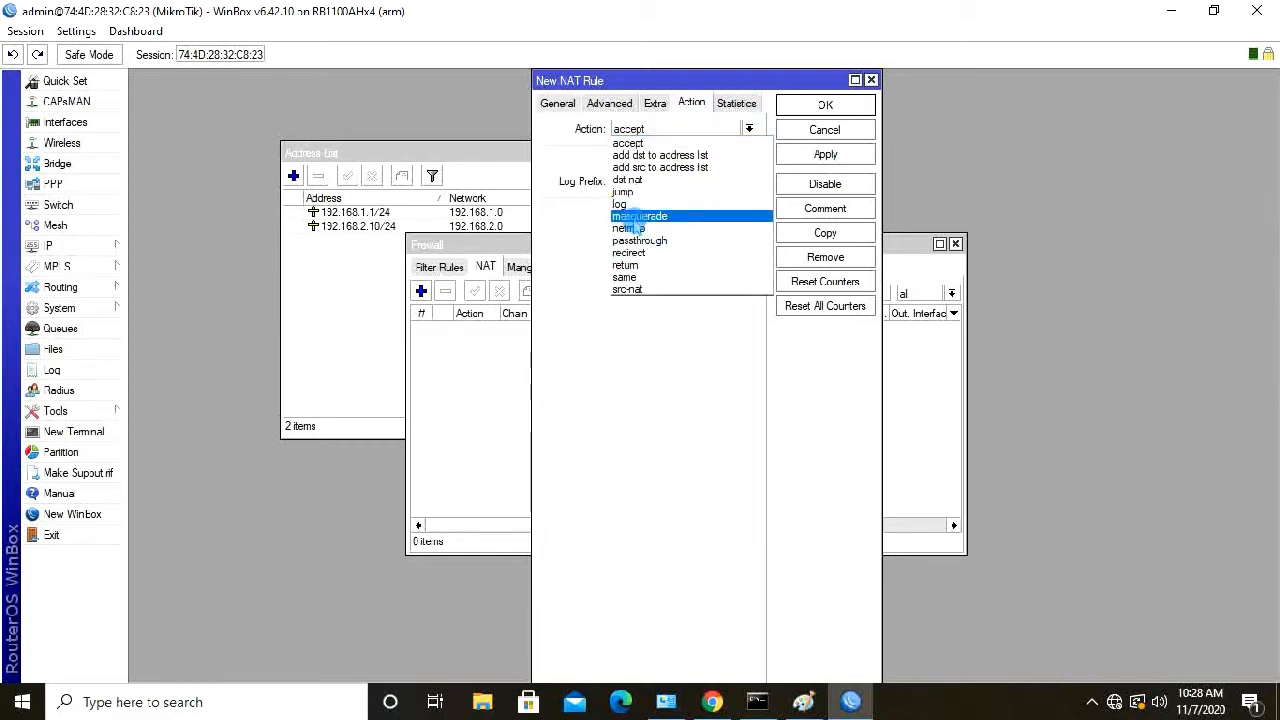
{"action": "left_click", "coordinate": [640, 216]}
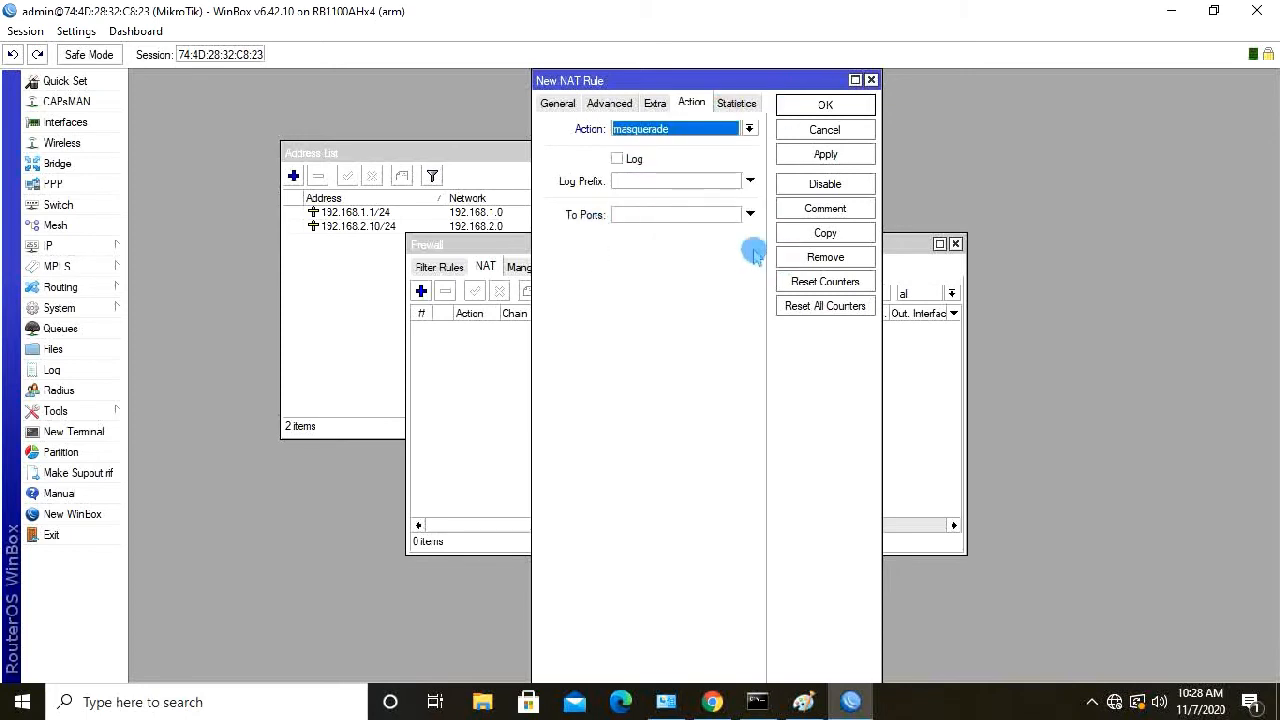
{"action": "left_click", "coordinate": [828, 158]}
{"action": "left_click", "coordinate": [822, 106]}
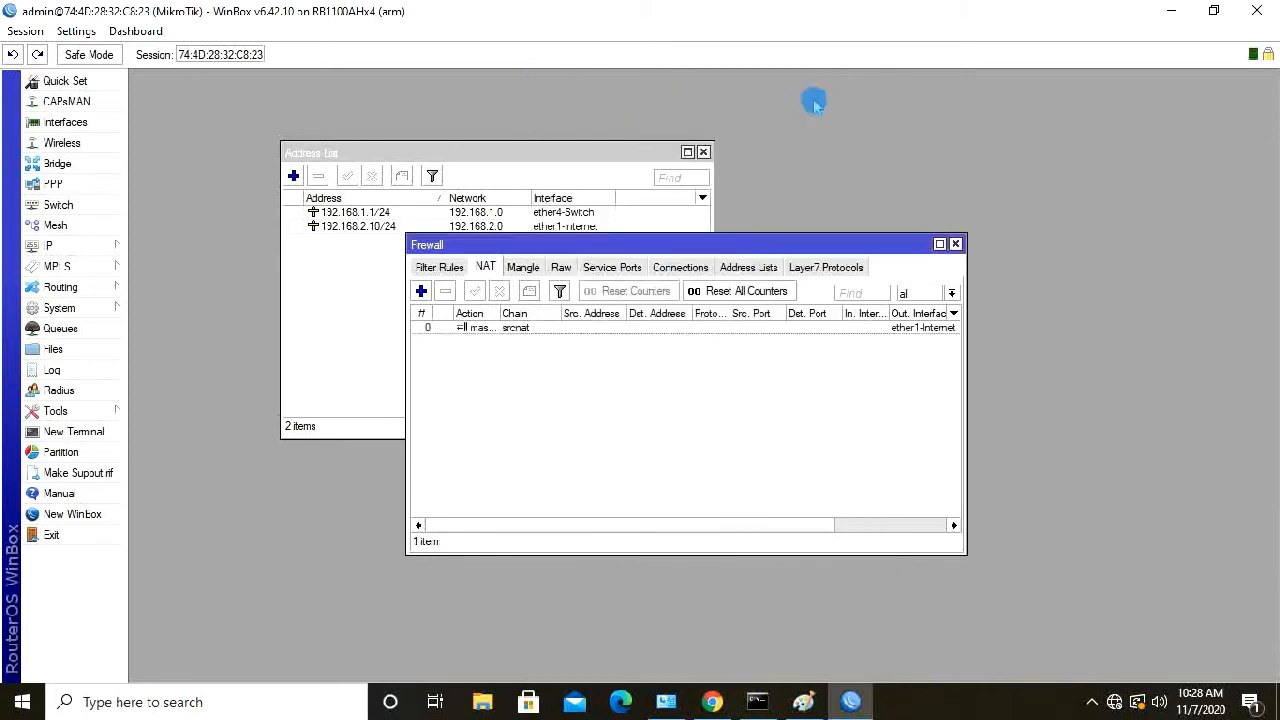
Arrange the address list and firewall windows side by side, and review the network diagram in Paint before returning to WinBox
{"action": "left_click_drag", "start_coordinate": [749, 246], "coordinate": [914, 128]}
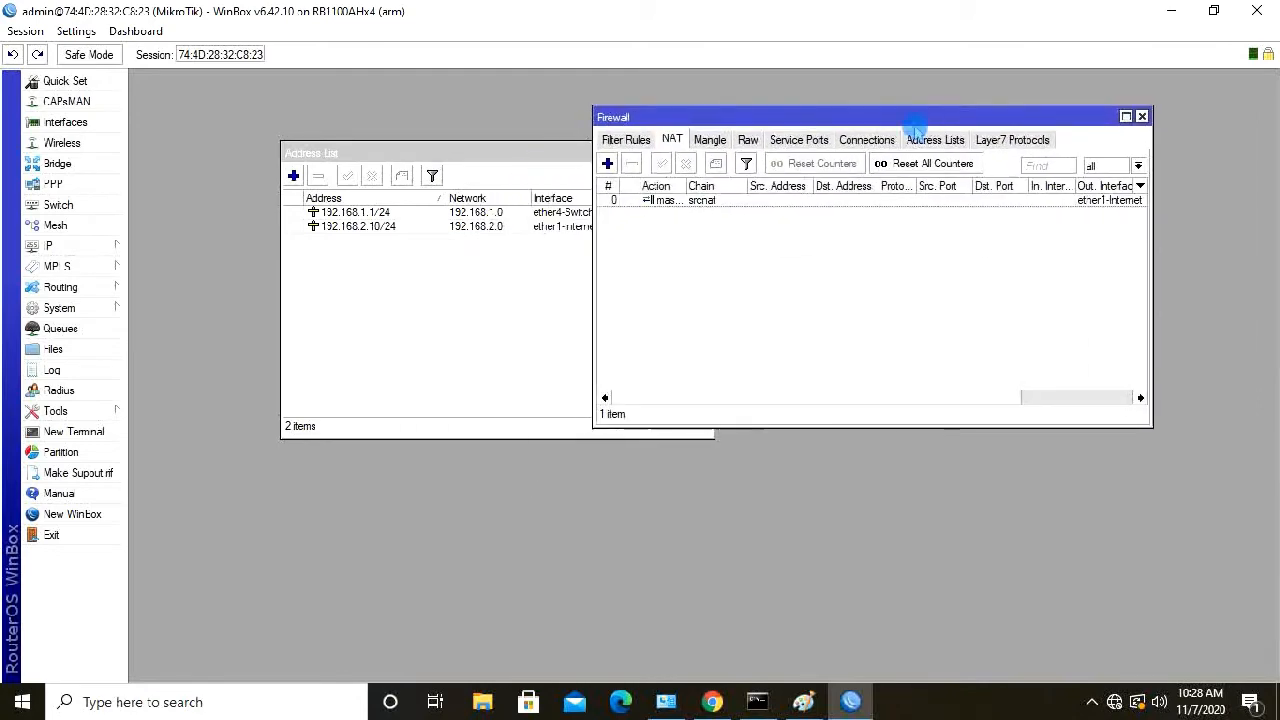
{"action": "left_click_drag", "start_coordinate": [530, 160], "coordinate": [399, 127]}
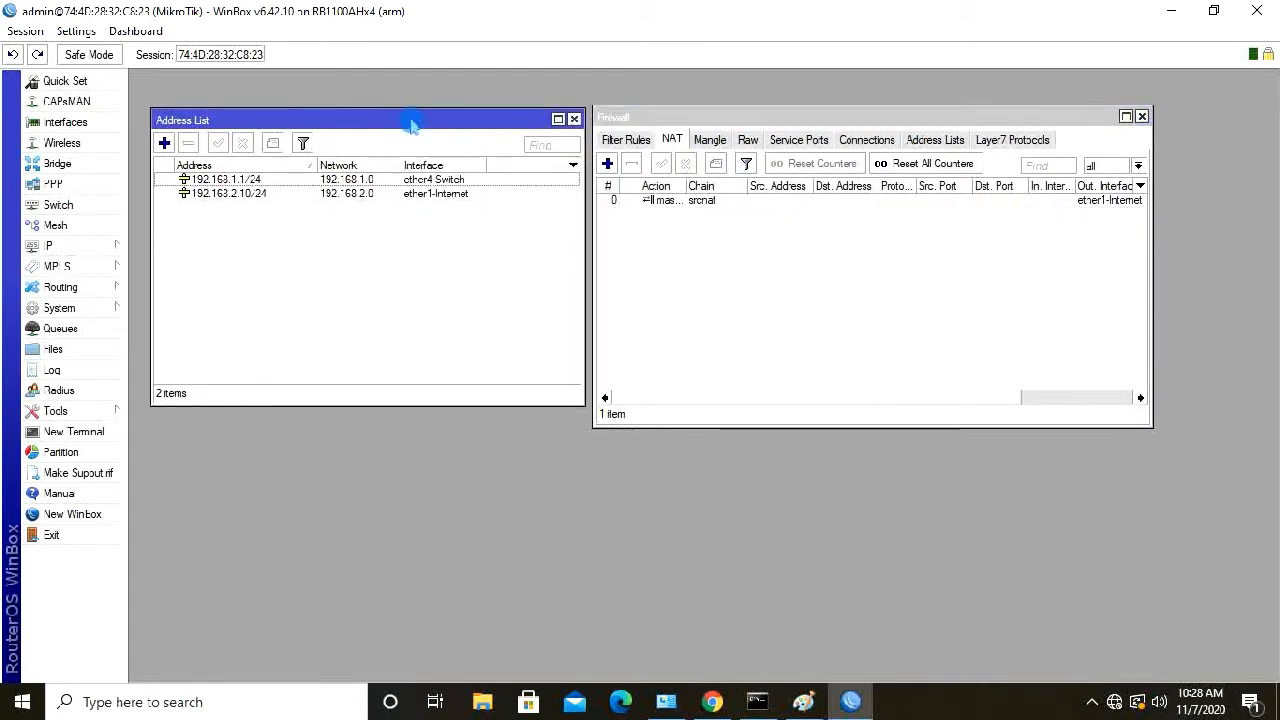
{"action": "mouse_move", "coordinate": [754, 120]}
{"action": "left_mouse_down"}
{"action": "mouse_move", "coordinate": [720, 123]}
{"action": "mouse_move", "coordinate": [737, 120]}
{"action": "left_mouse_up"}
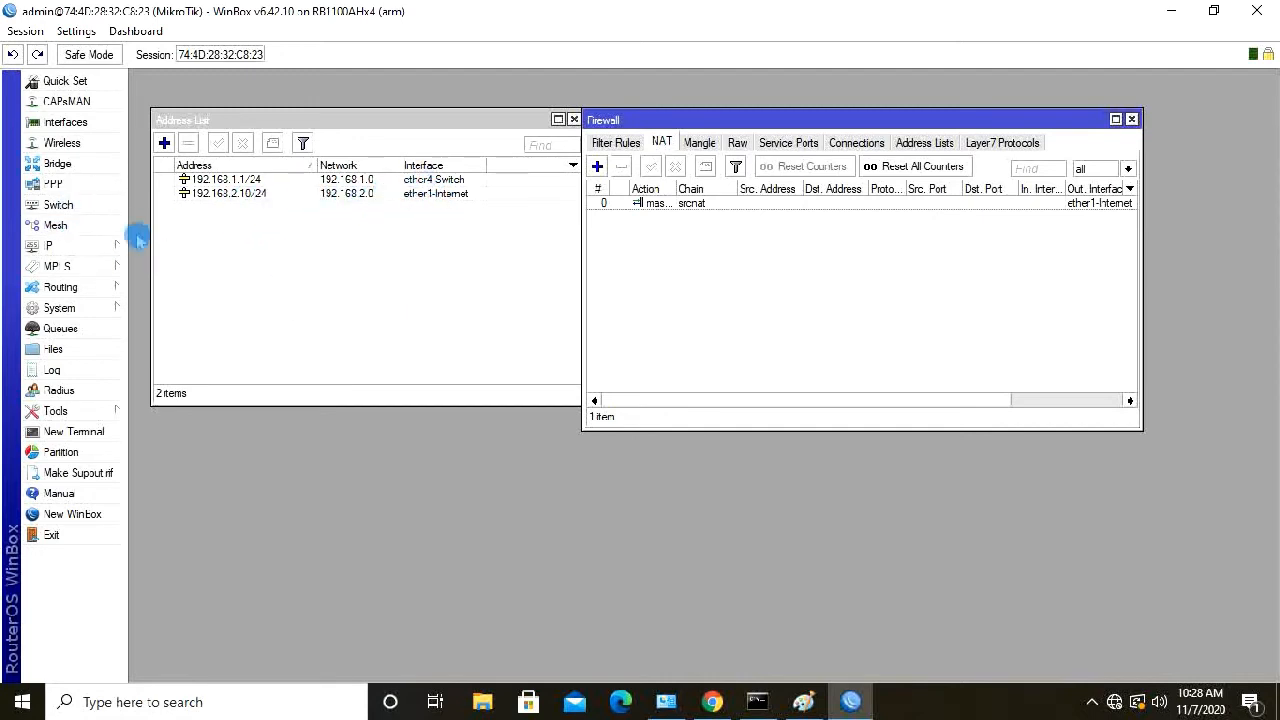
{"action": "left_click", "coordinate": [820, 702]}
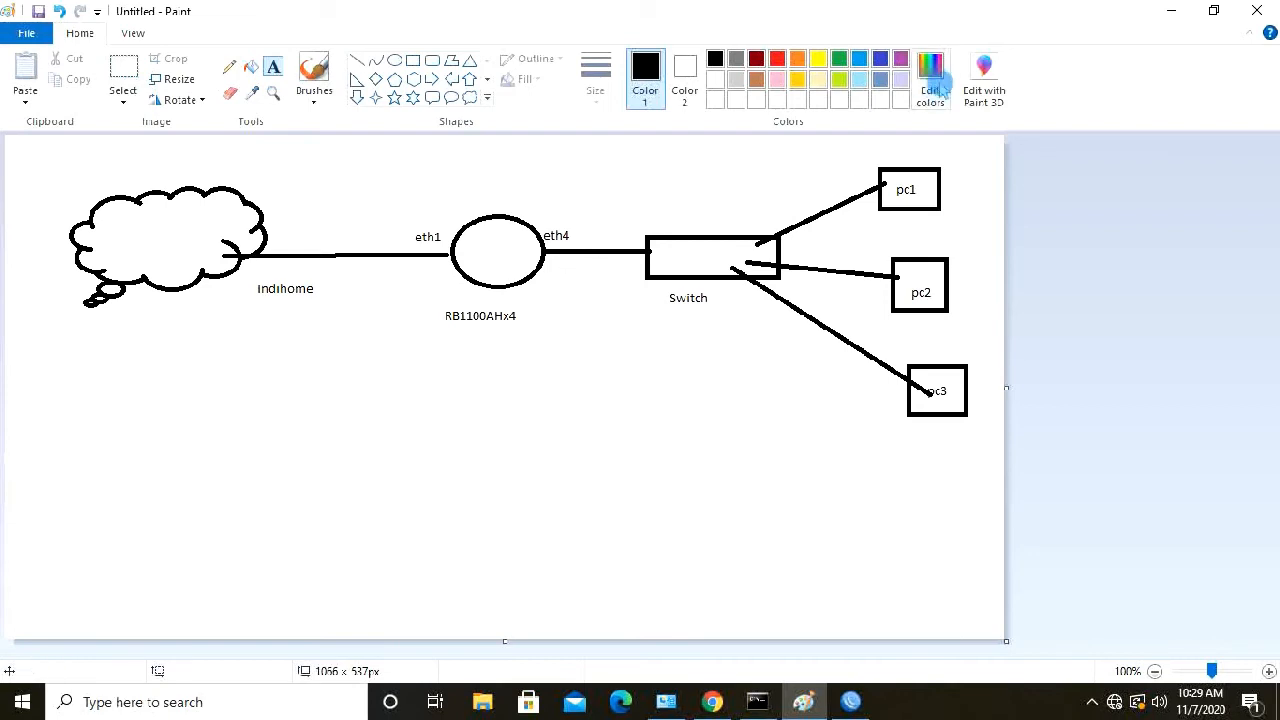
{"action": "left_click", "coordinate": [1171, 10]}
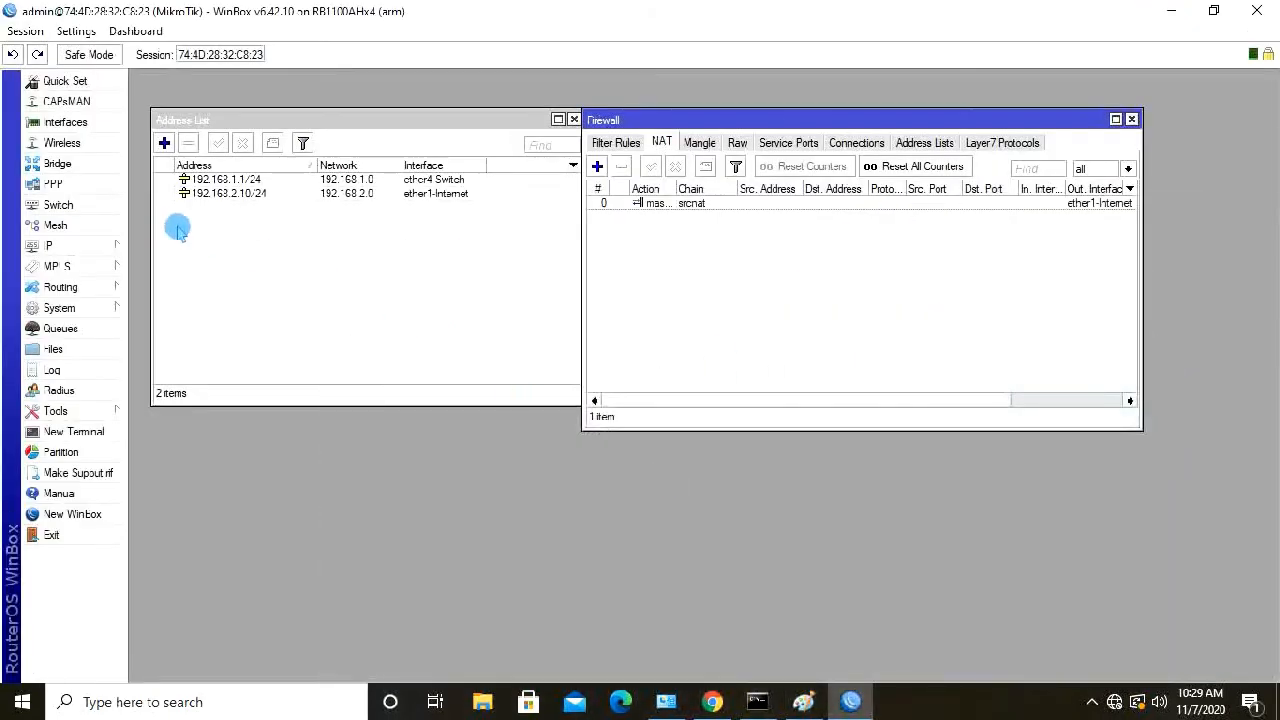
Start a DHCP server setup on the ether4-Switch interface with address space 192.168.1.0/24 and gateway 192.168.1.1
{"action": "left_click", "coordinate": [112, 247]}
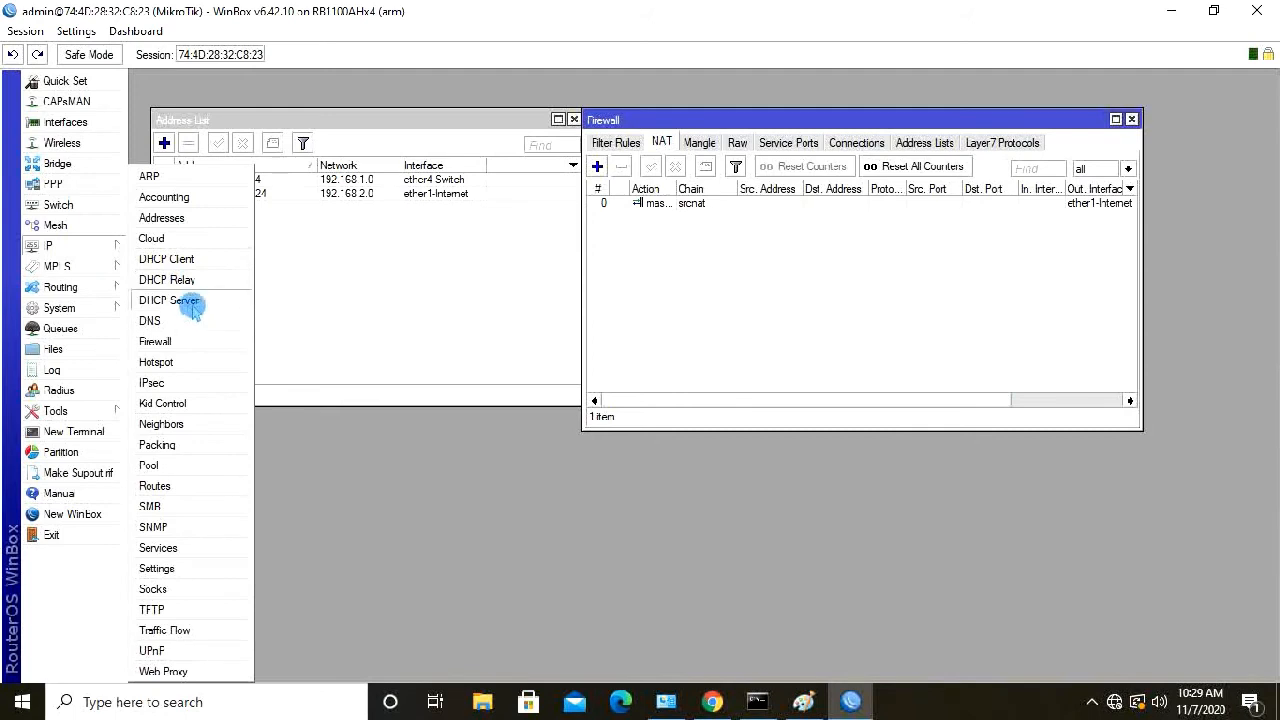
{"action": "left_click", "coordinate": [190, 300]}
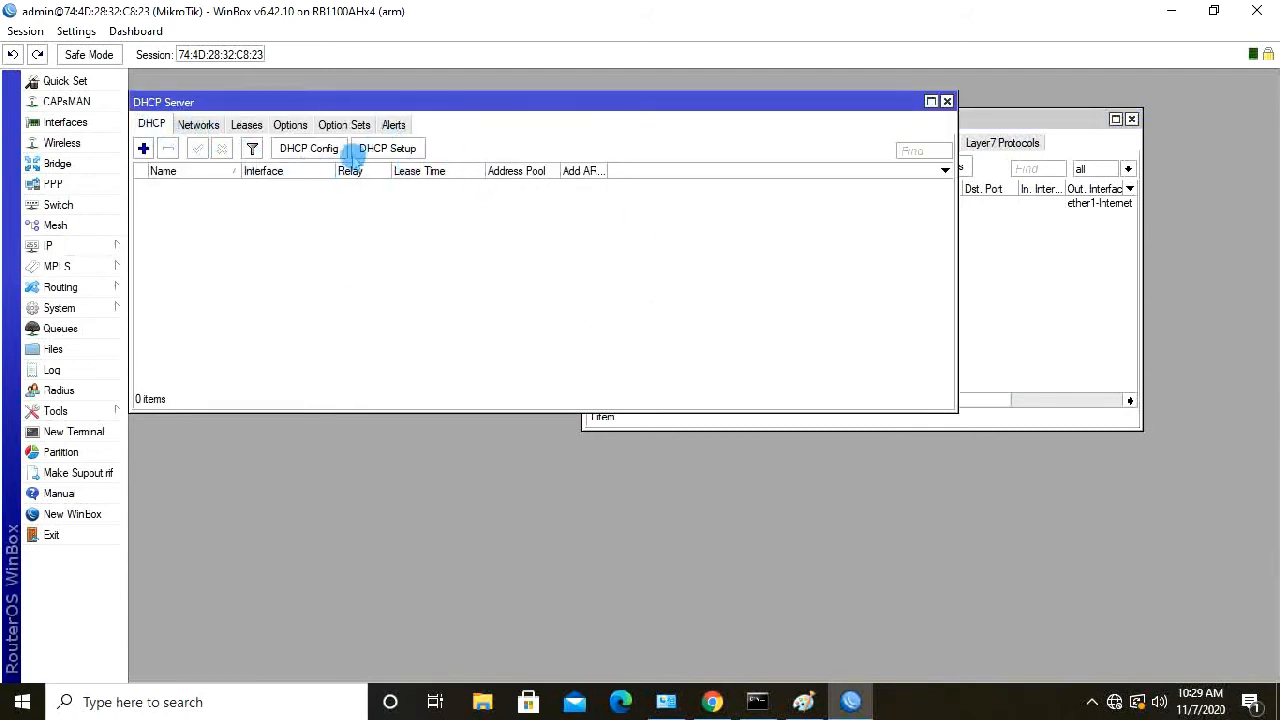
{"action": "left_click", "coordinate": [397, 148]}
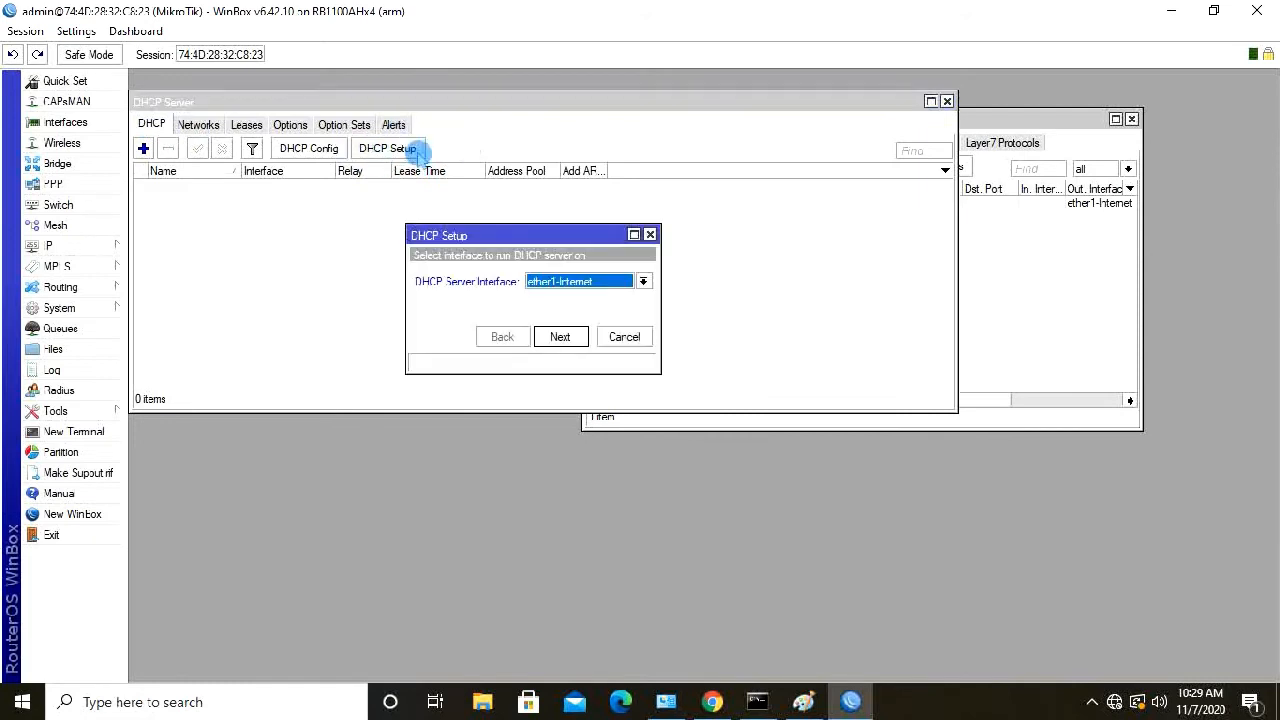
{"action": "left_click", "coordinate": [575, 282]}
{"action": "left_click", "coordinate": [565, 332]}
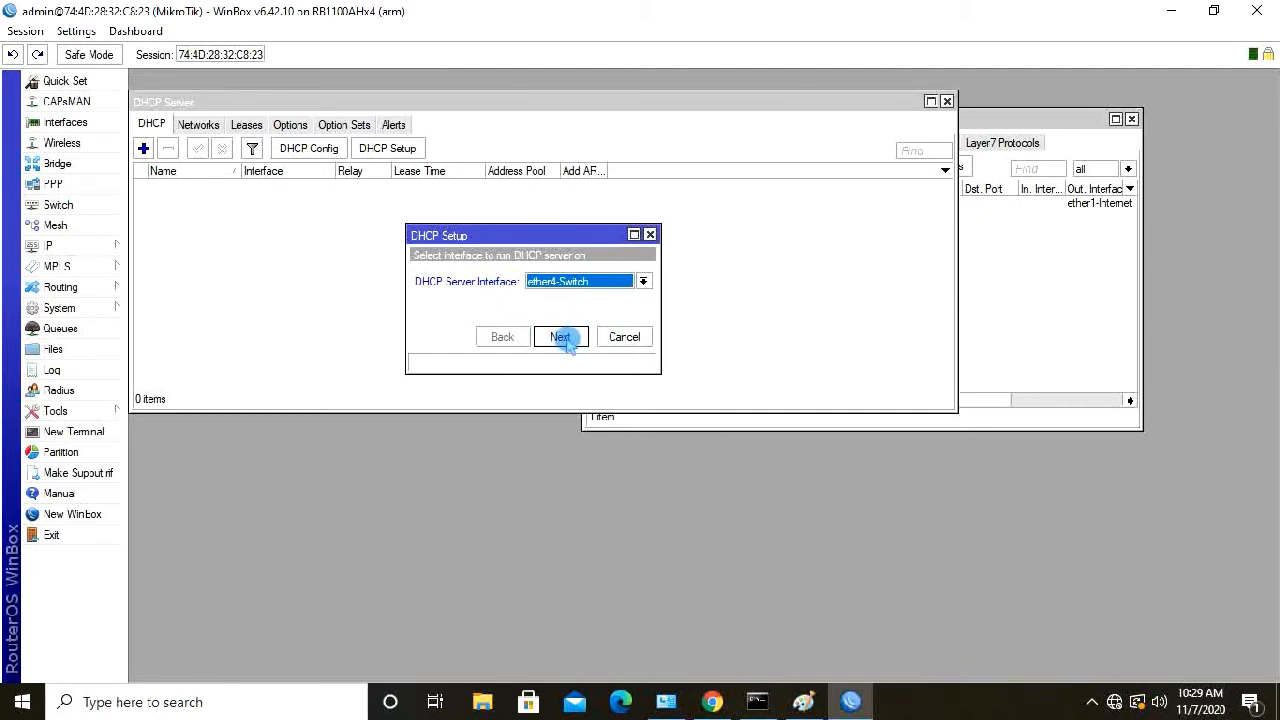
{"action": "left_click", "coordinate": [562, 337]}
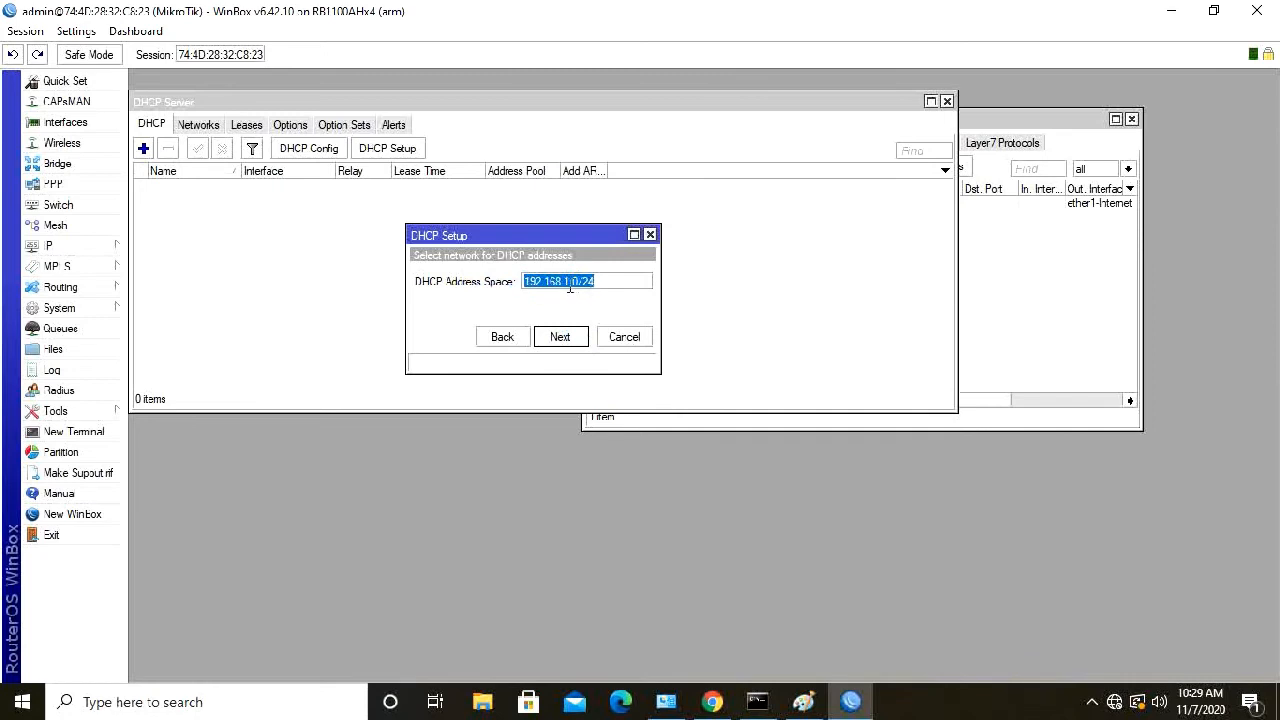
{"action": "left_click", "coordinate": [575, 339]}
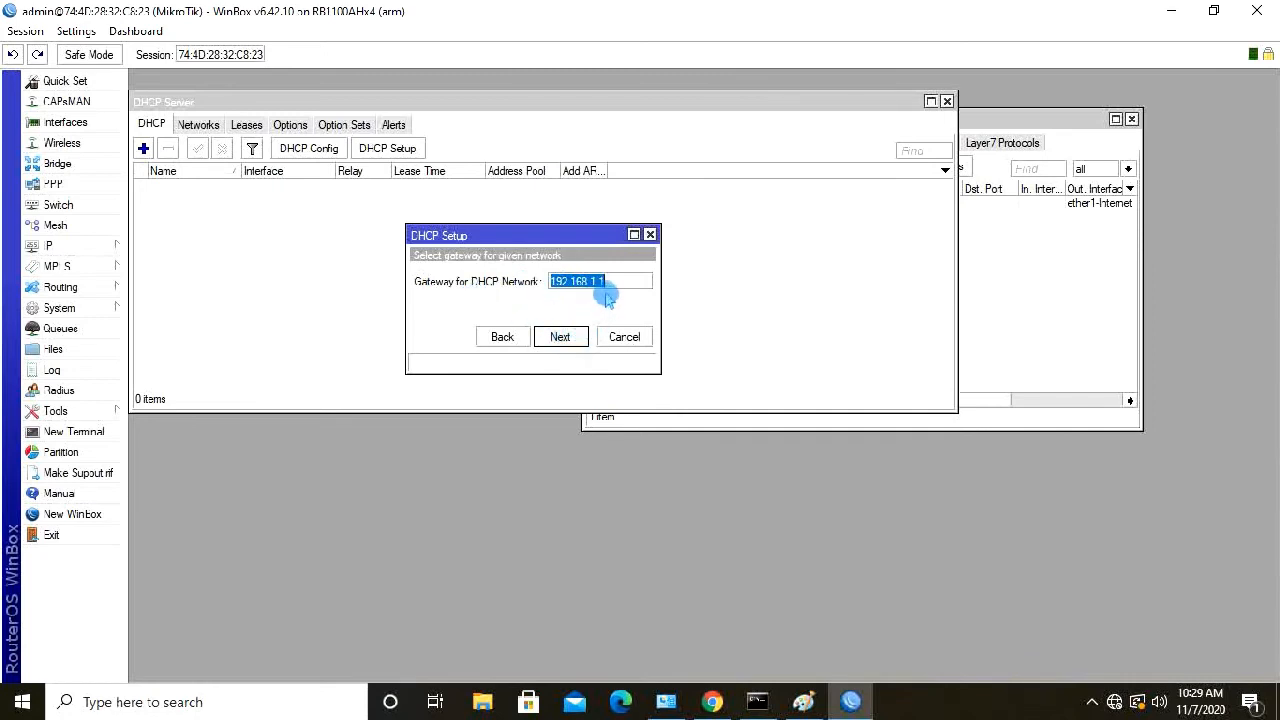
{"action": "left_click", "coordinate": [562, 338]}
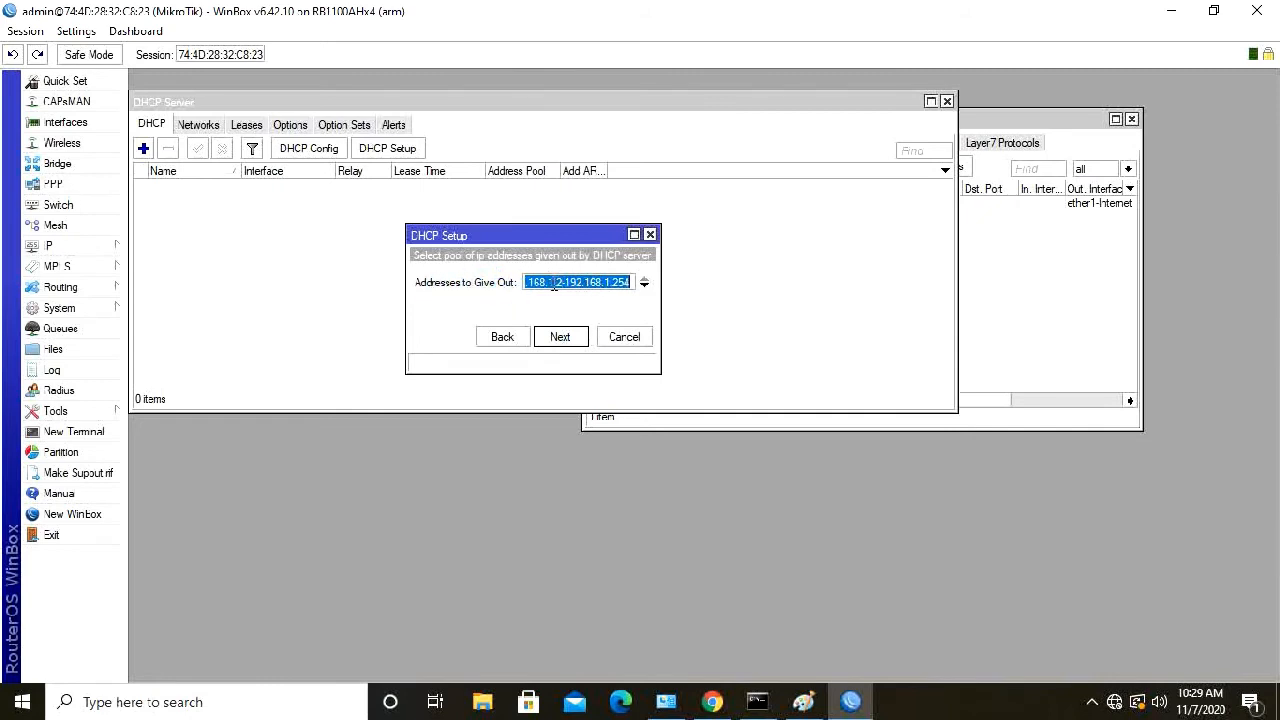
Limit the DHCP pool to 192.168.1.2-192.168.1.100 and finish the setup with DNS servers 202.134.0.155 and 8.8.8.8 and lease time 00:10:00
{"action": "left_click", "coordinate": [614, 284]}
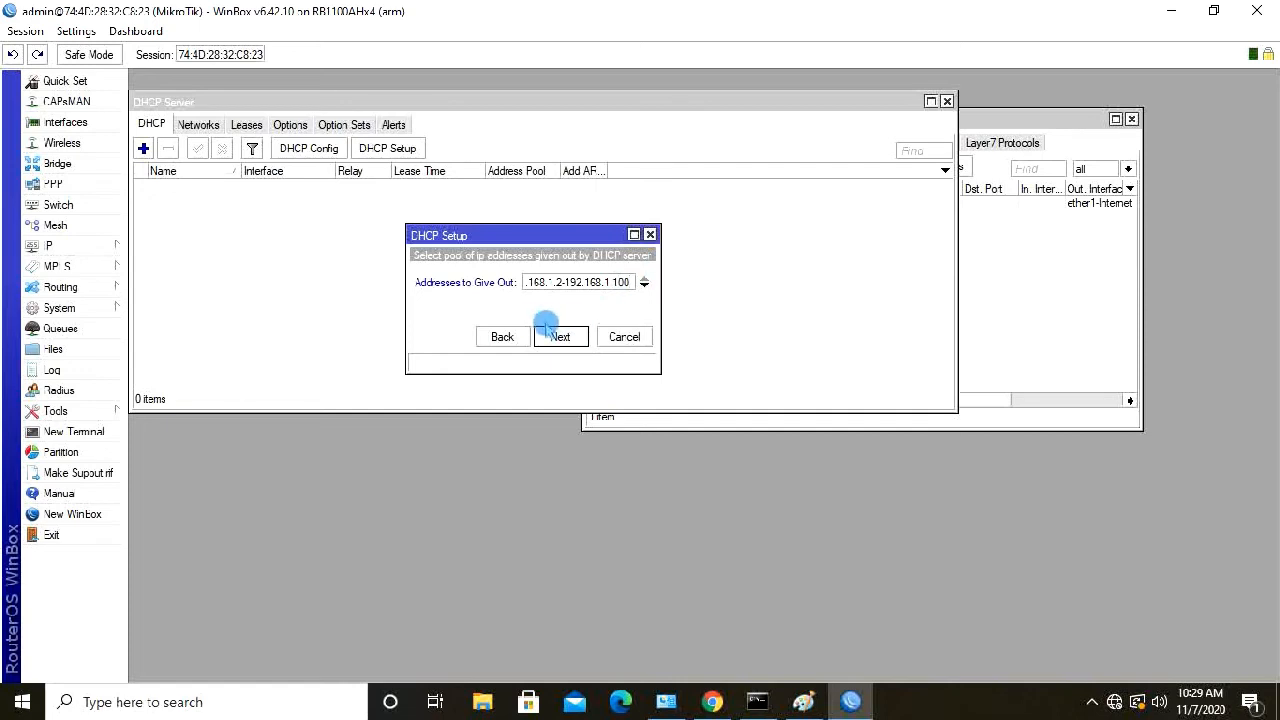
{"action": "left_click", "coordinate": [559, 340]}
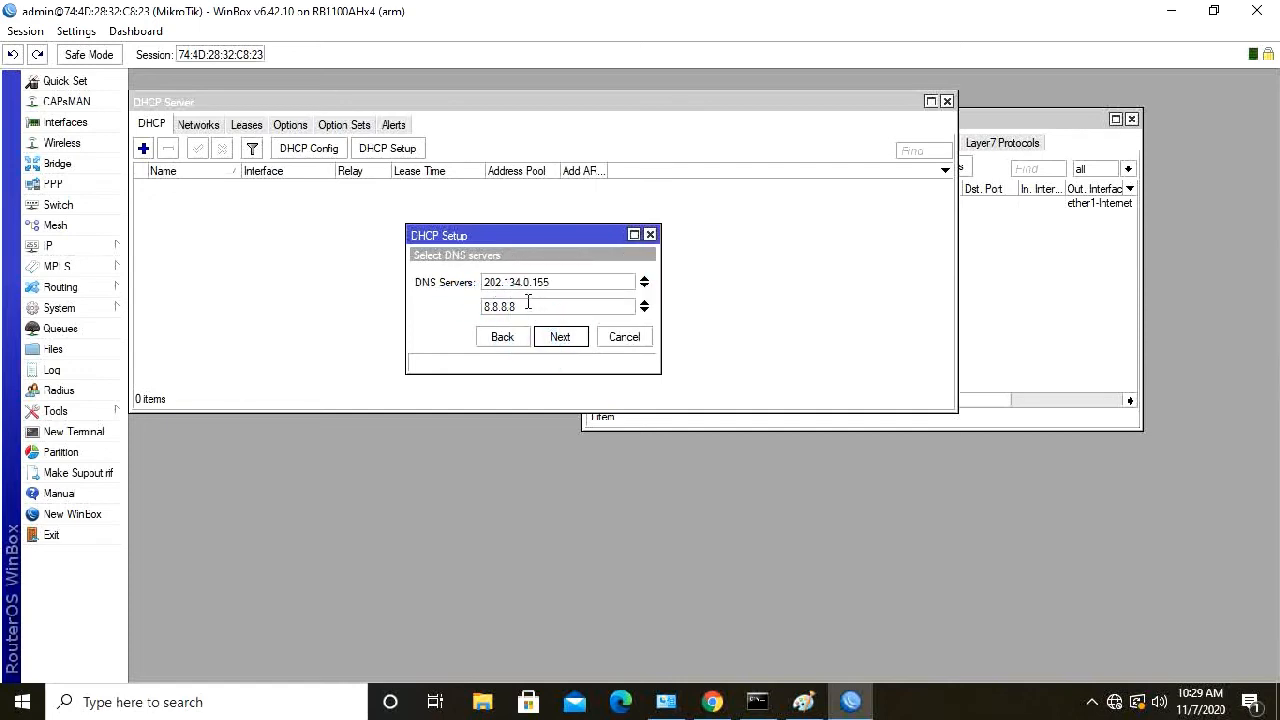
{"action": "left_click", "coordinate": [568, 336]}
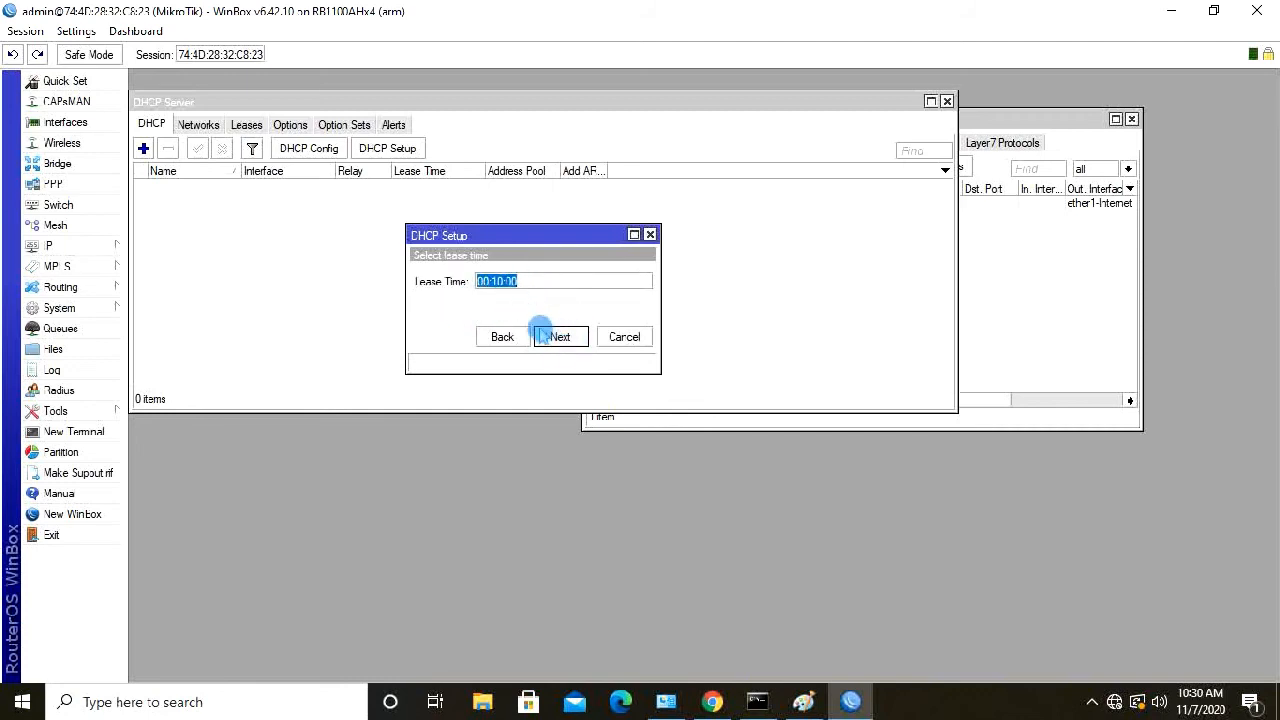
{"action": "left_click", "coordinate": [566, 340]}
{"action": "left_click", "coordinate": [682, 368]}
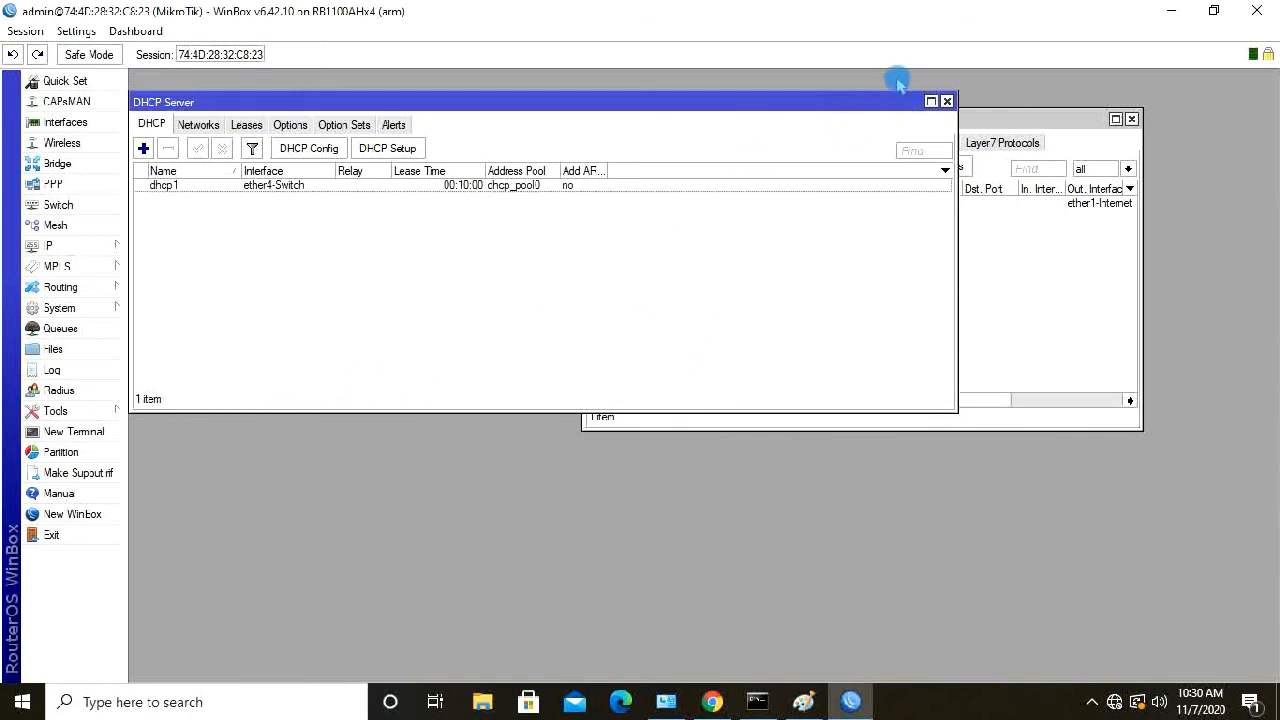
Check the network diagram in Paint and return to WinBox
{"action": "left_click", "coordinate": [806, 701]}
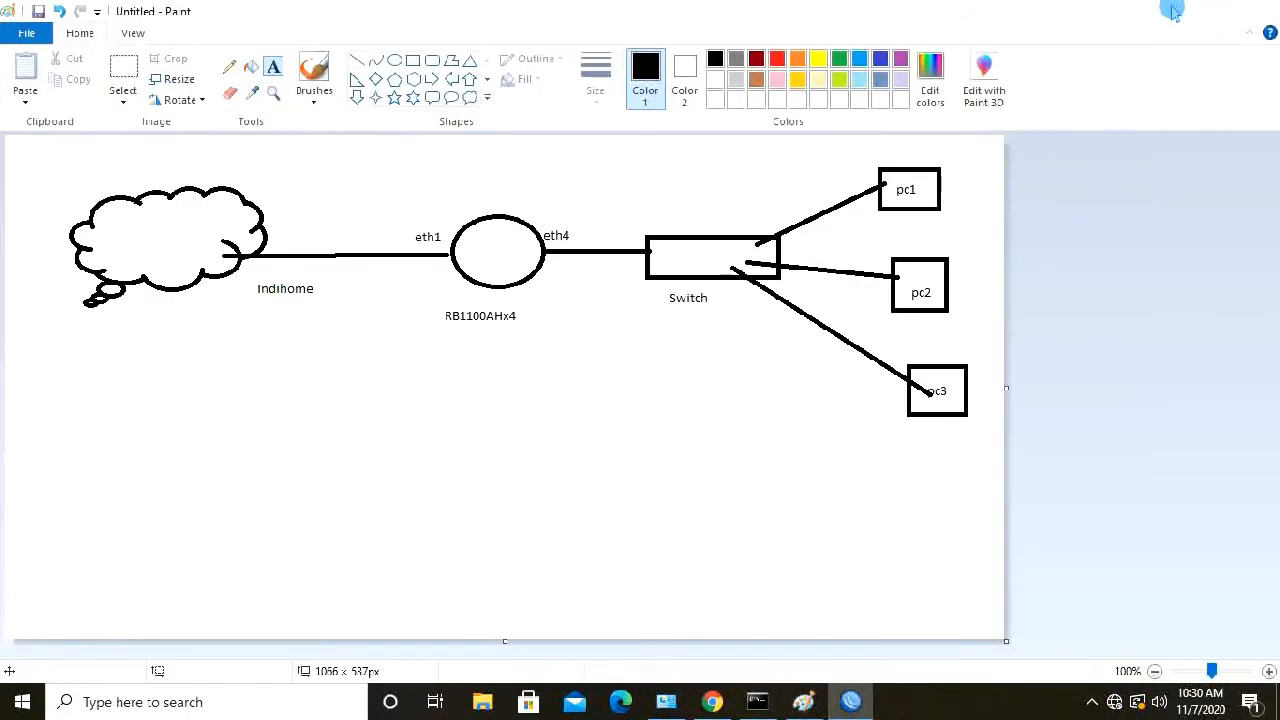
{"action": "left_click", "coordinate": [850, 701]}
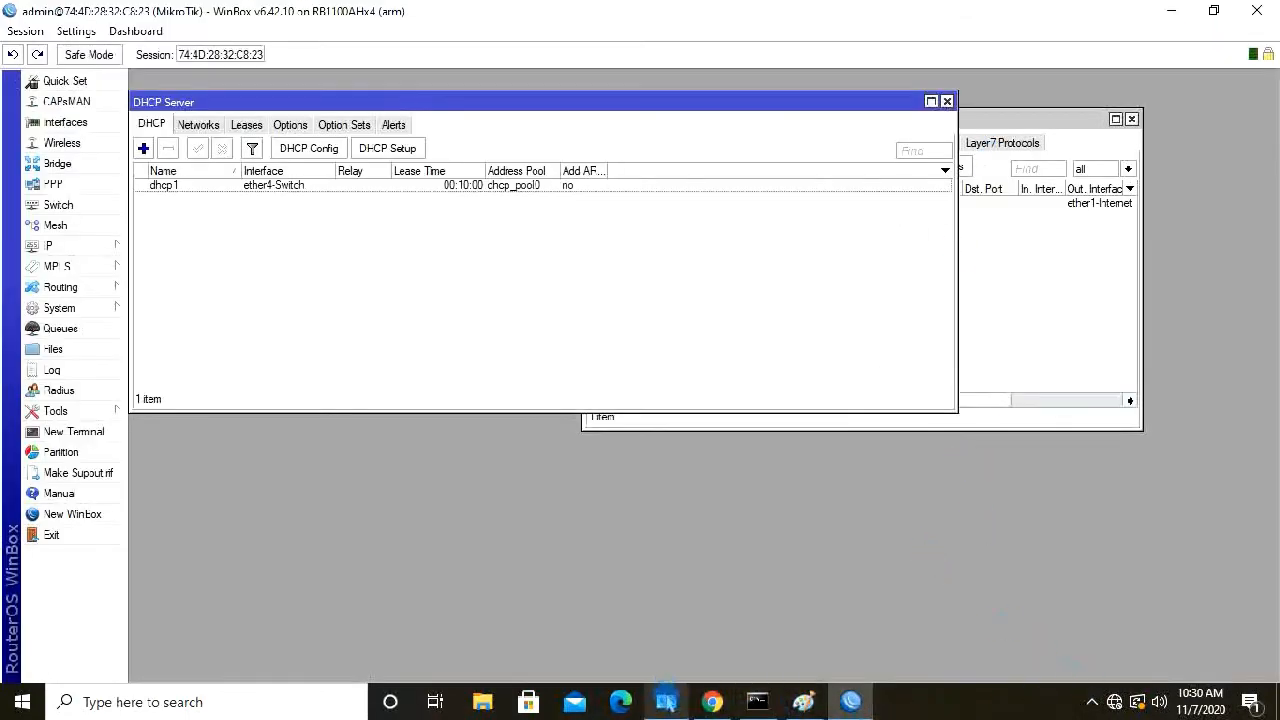
Open the network adapter list from the Windows network settings, closing the disconnected WinBox session
{"action": "right_click", "coordinate": [1114, 702]}
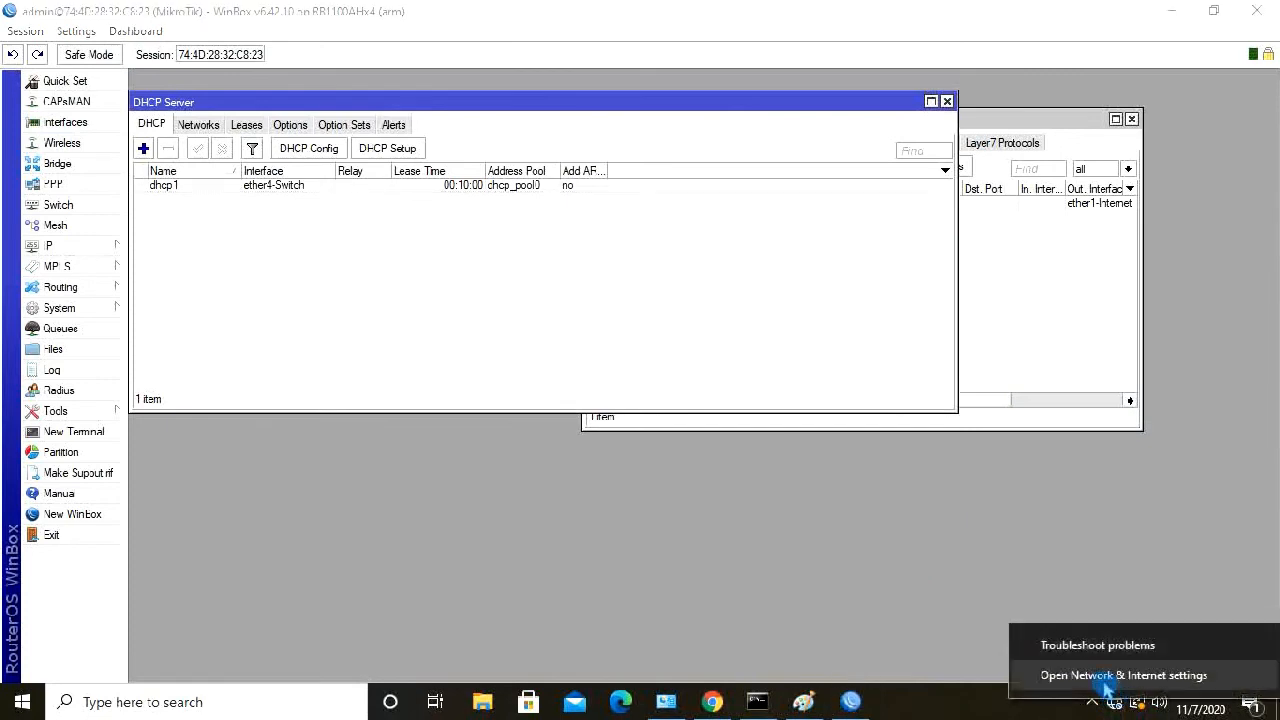
{"action": "left_click", "coordinate": [1106, 676]}
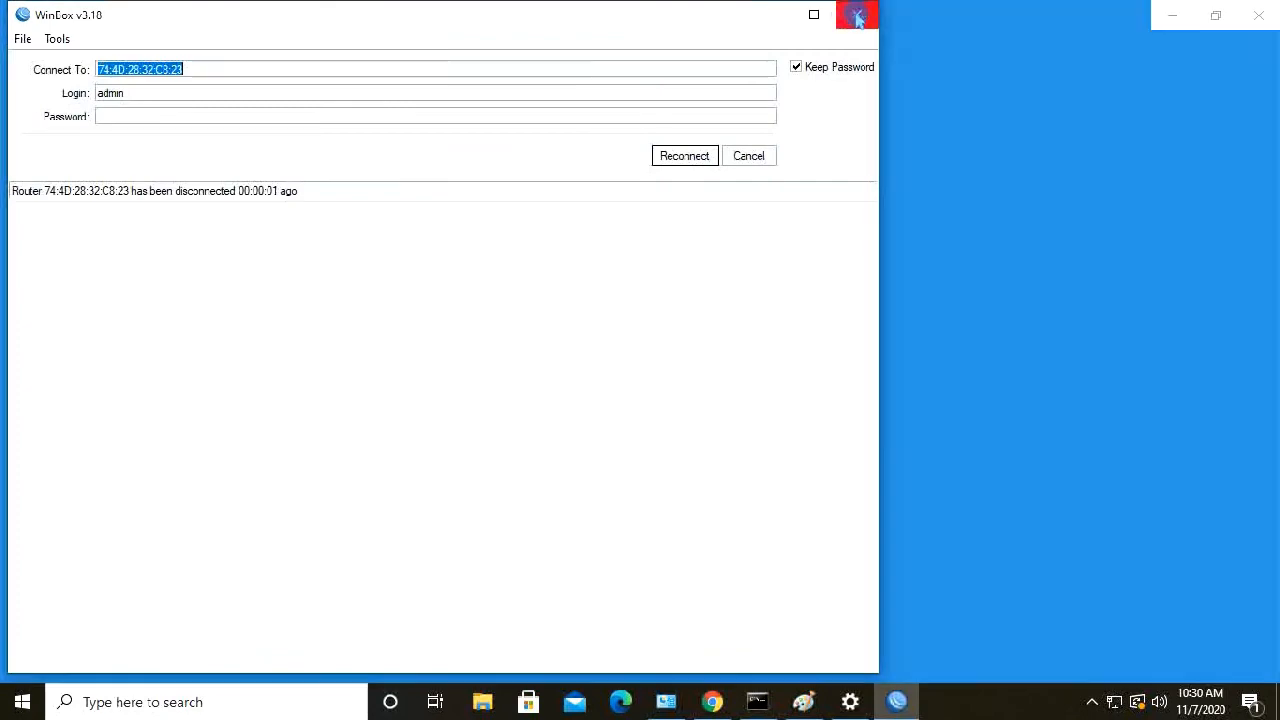
{"action": "left_click", "coordinate": [857, 17]}
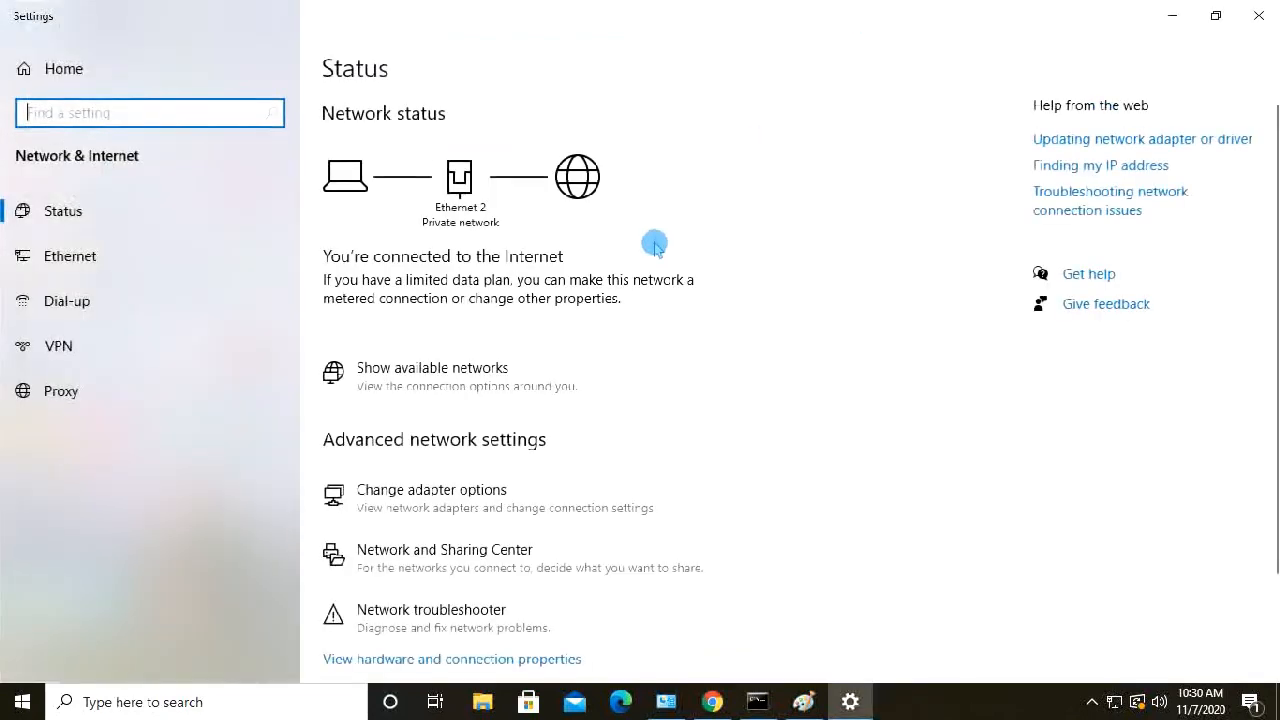
{"action": "left_click", "coordinate": [94, 263]}
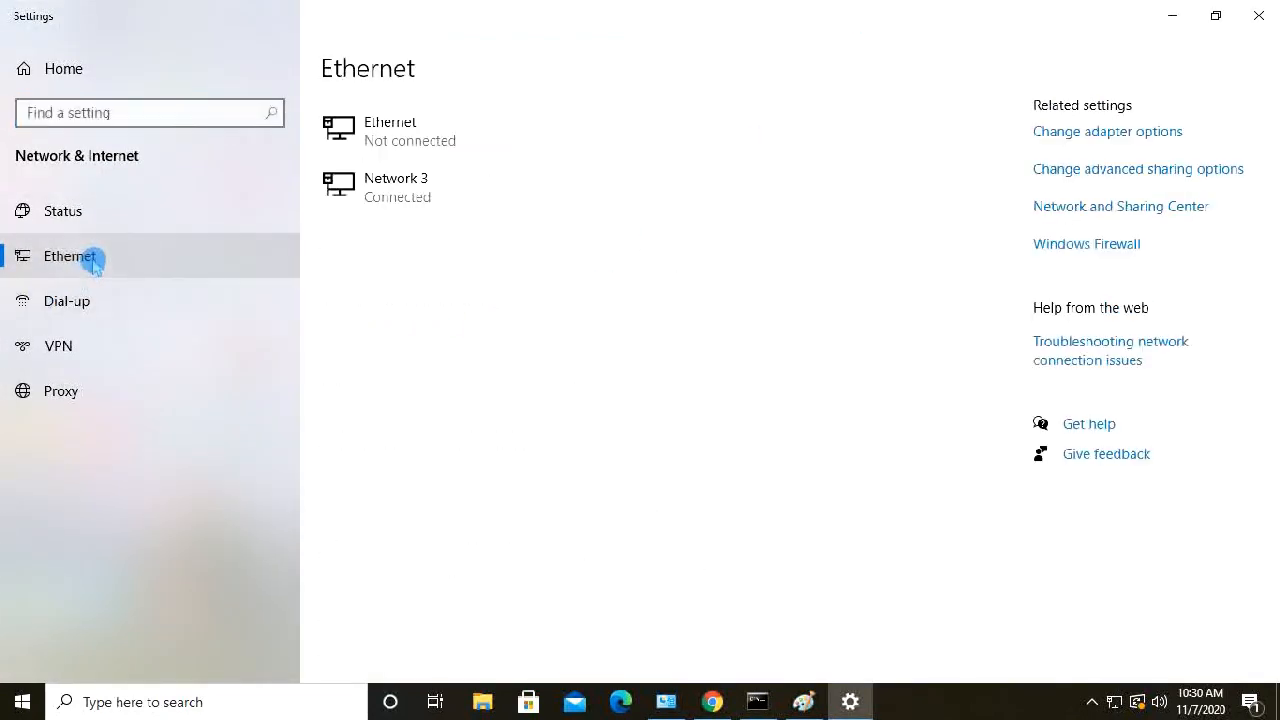
{"action": "left_click", "coordinate": [1108, 133]}
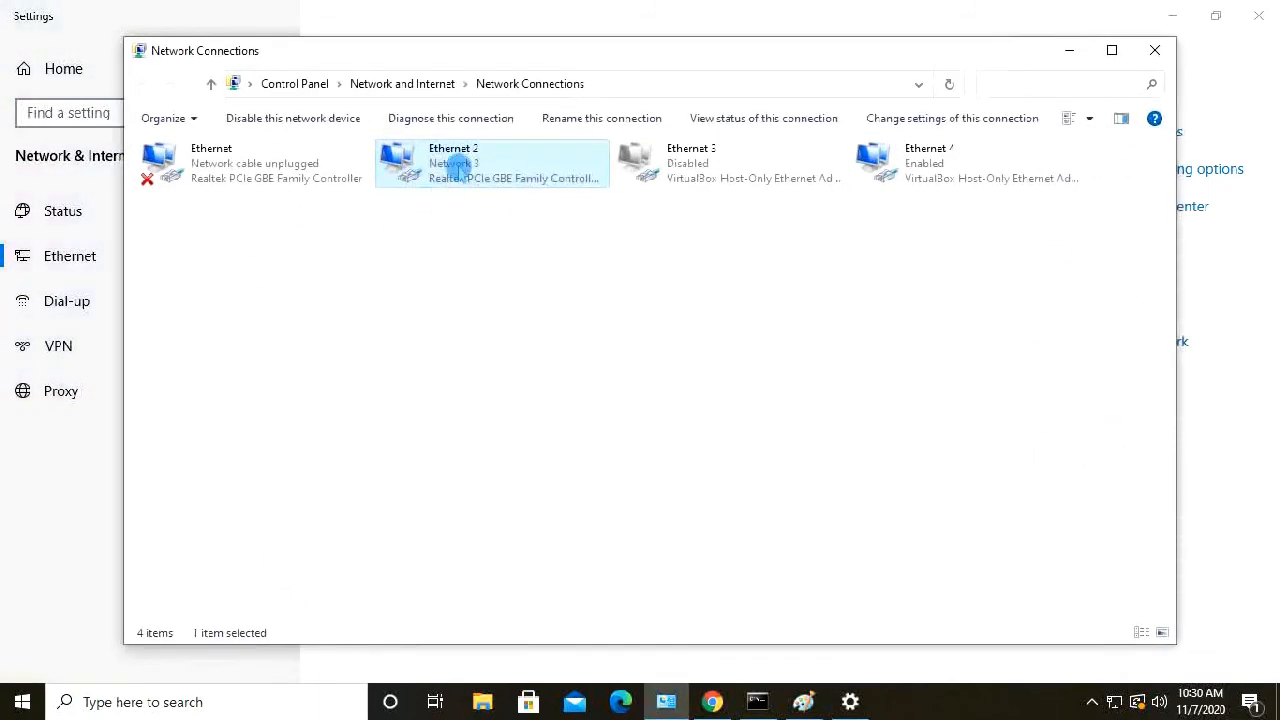
Set IPv4 on the Ethernet 2 adapter to obtain its IP address and DNS server address automatically
{"action": "right_click", "coordinate": [450, 168]}
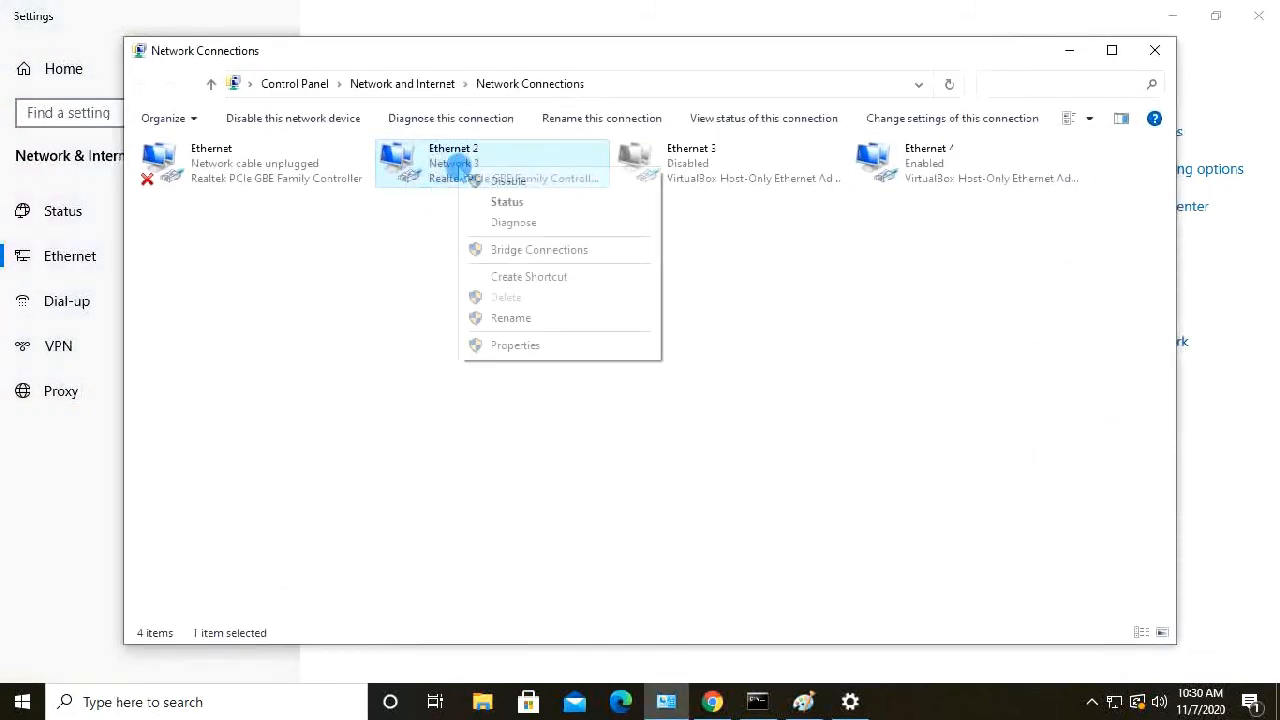
{"action": "left_click", "coordinate": [530, 347]}
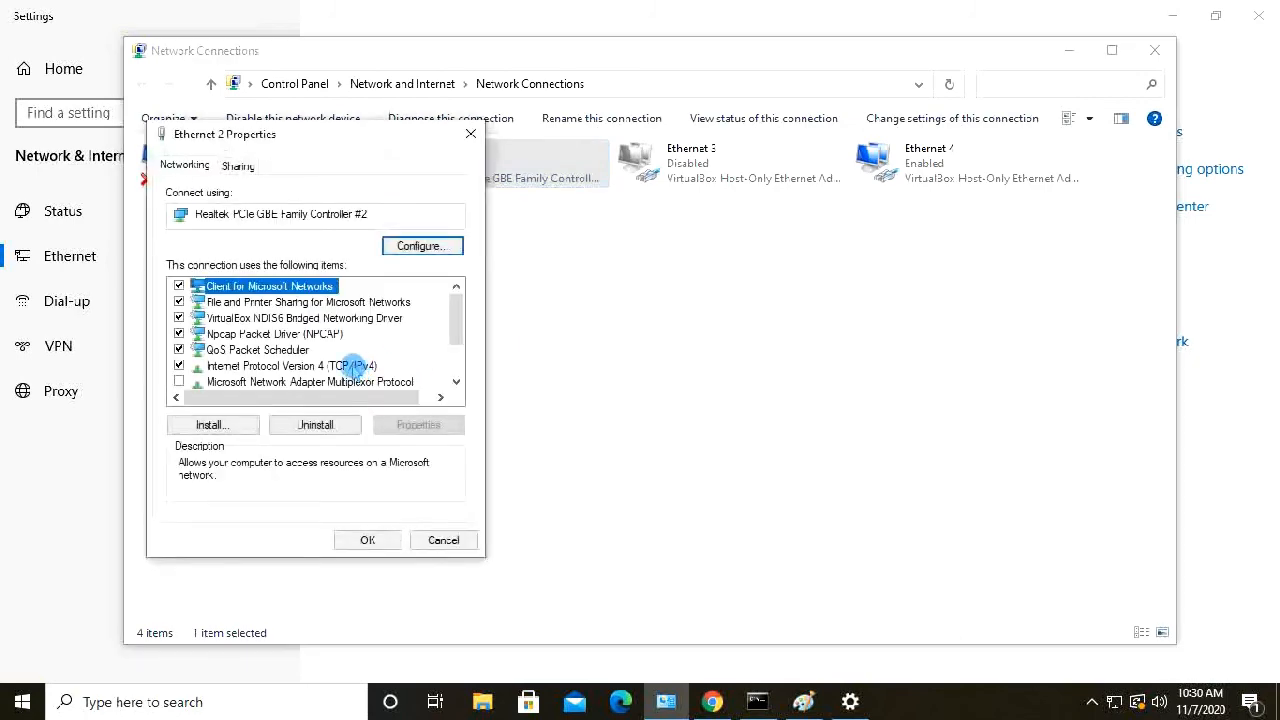
{"action": "left_click", "coordinate": [355, 368]}
{"action": "left_click", "coordinate": [418, 425]}
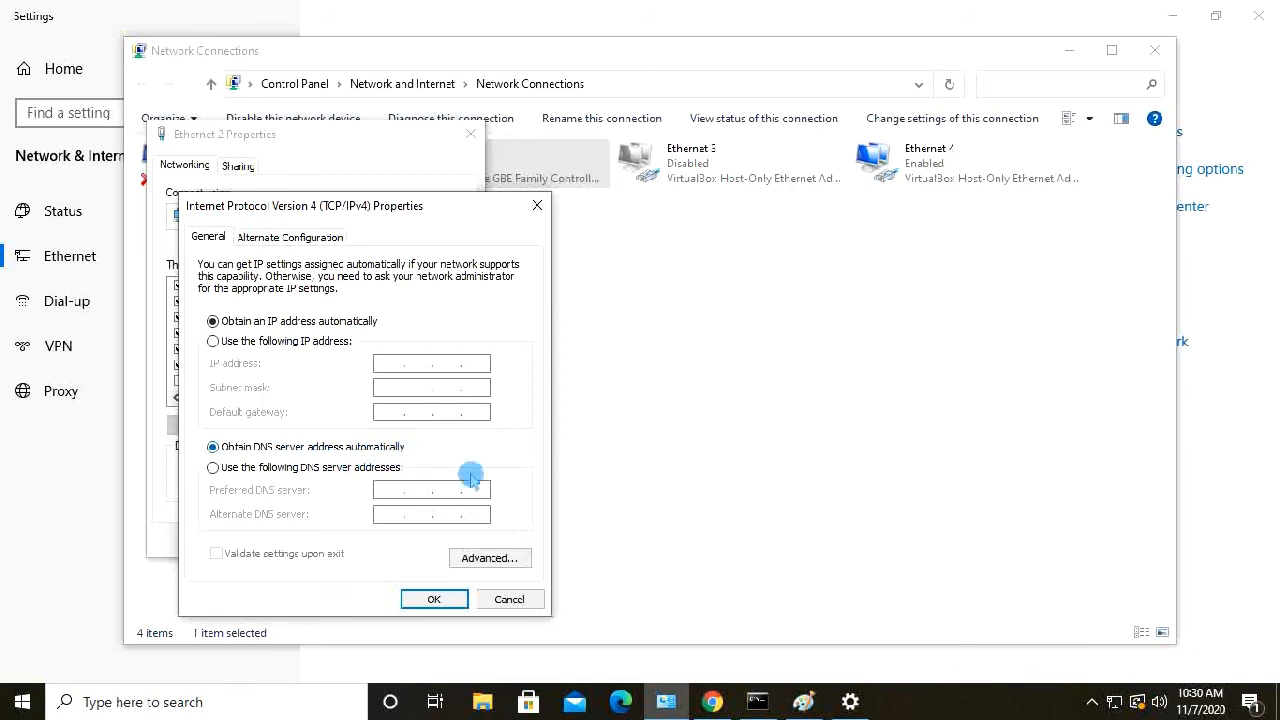
{"action": "left_click", "coordinate": [443, 600]}
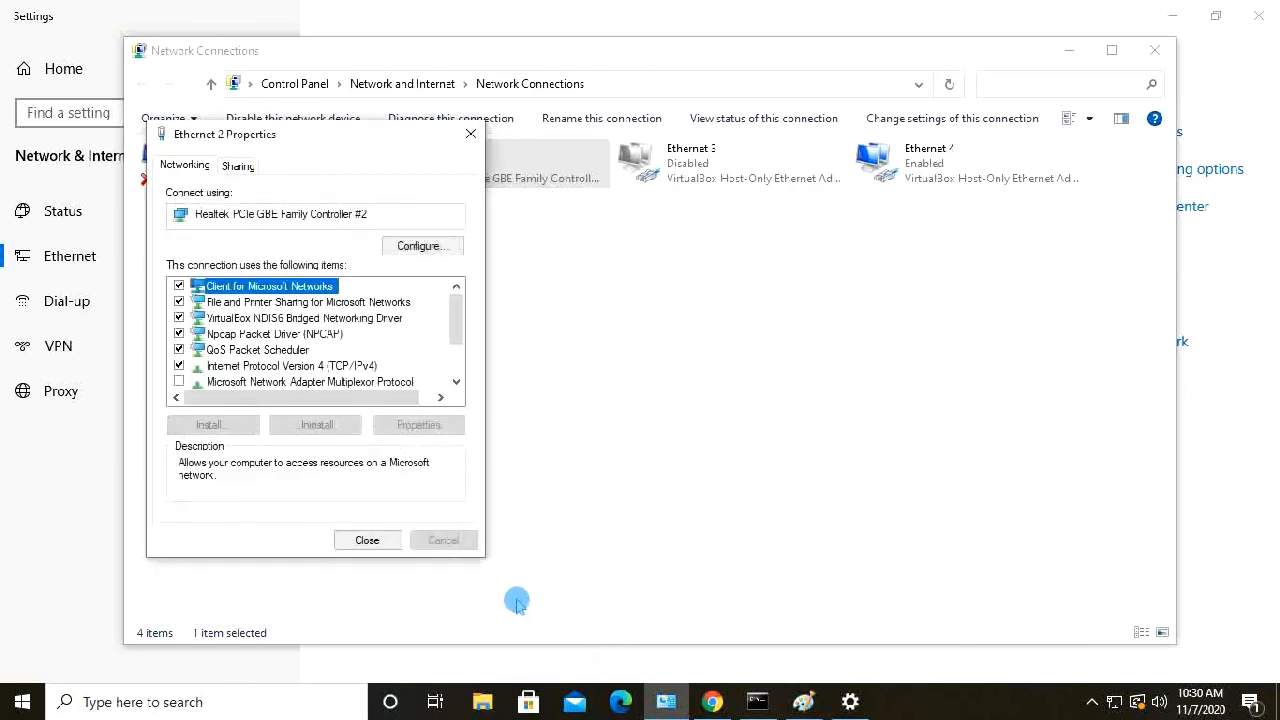
{"action": "left_click", "coordinate": [372, 545]}
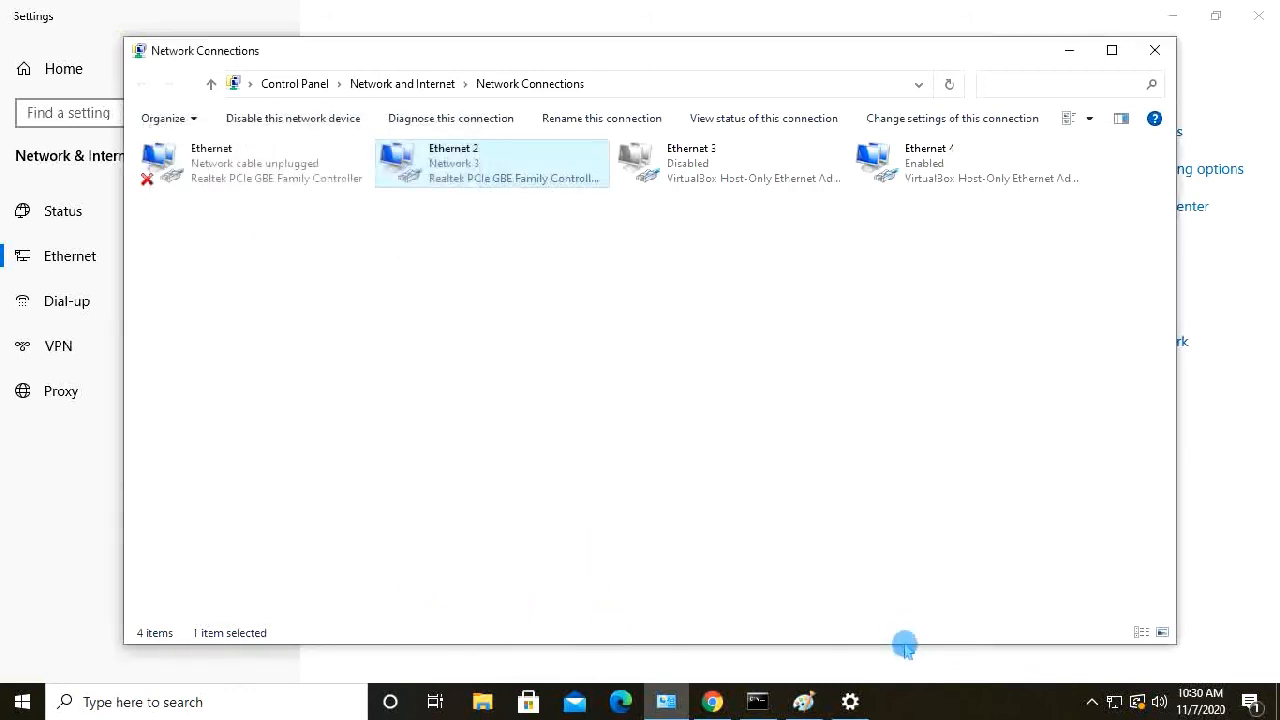
Close the network settings windows and load detik.com in Chrome to test the internet connection
{"action": "left_click", "coordinate": [1155, 51]}
{"action": "left_click", "coordinate": [1258, 15]}
{"action": "left_click", "coordinate": [665, 702]}
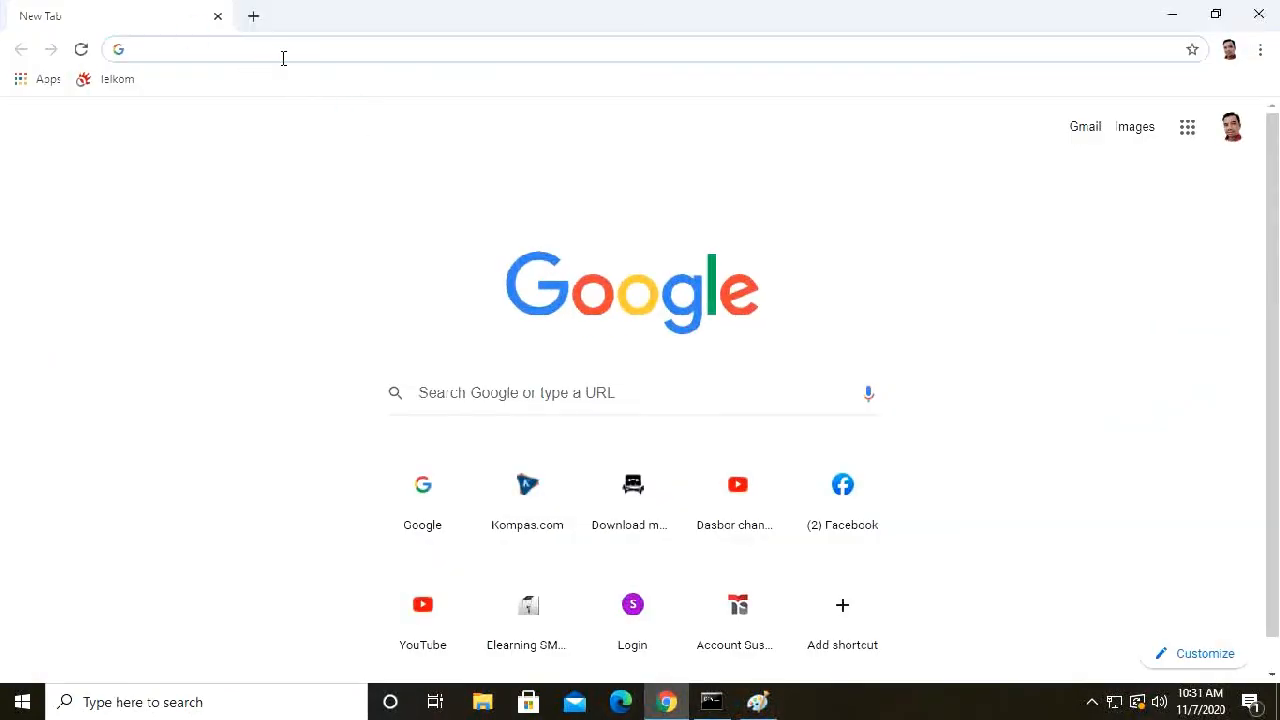
{"action": "left_click", "coordinate": [283, 58]}
{"action": "type", "text": "detik.com"}
{"action": "key", "text": "Return"}
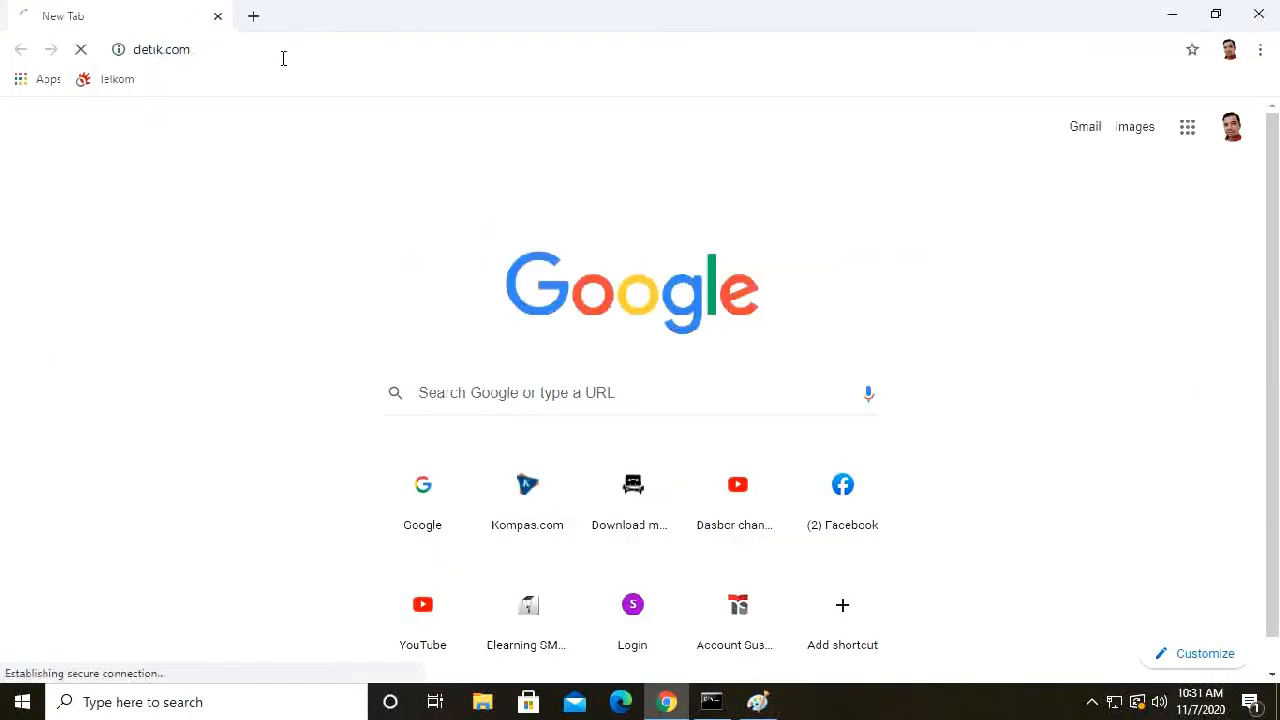
Open google.com in a new browser tab and search for "mikrotik"
{"action": "left_click", "coordinate": [253, 17]}
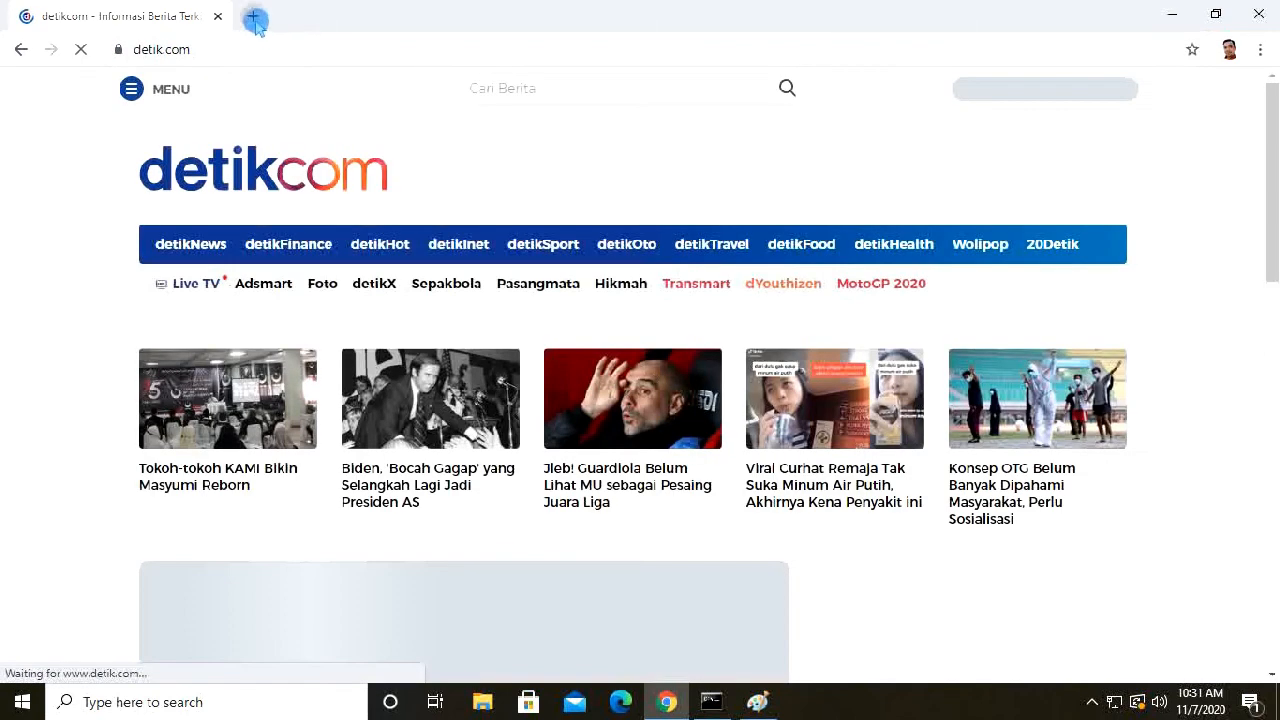
{"action": "left_click", "coordinate": [396, 44]}
{"action": "type", "text": "google.com"}
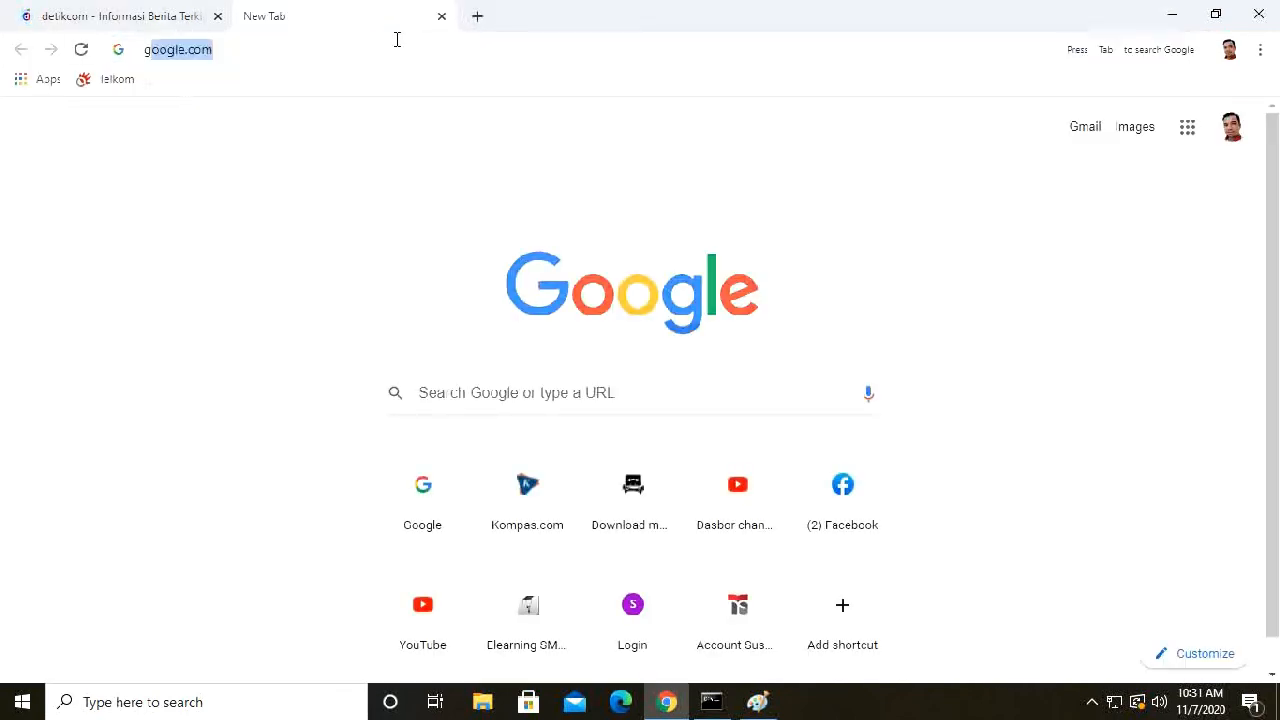
{"action": "key", "text": "Return"}
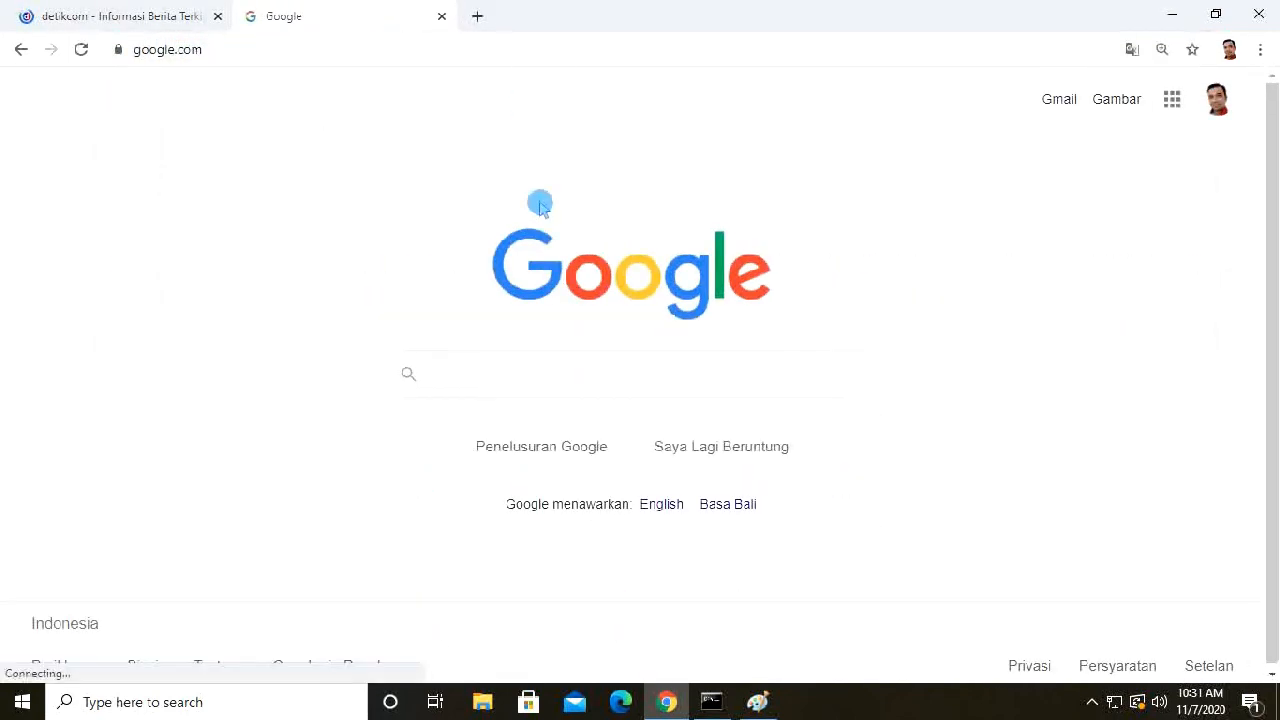
{"action": "type", "text": "mikrotik"}
{"action": "key", "text": "Return"}
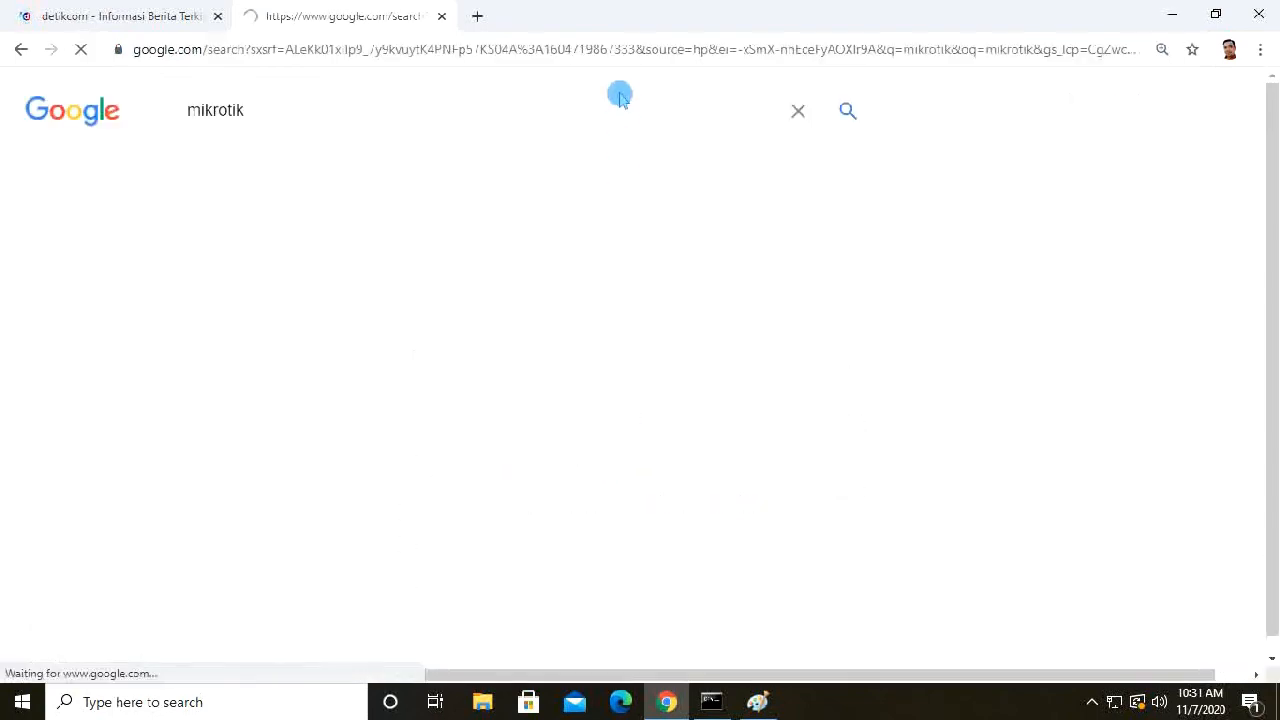
Minimize the browser, review the network diagram in Paint once more, and minimize Paint
{"action": "left_click", "coordinate": [1172, 15]}
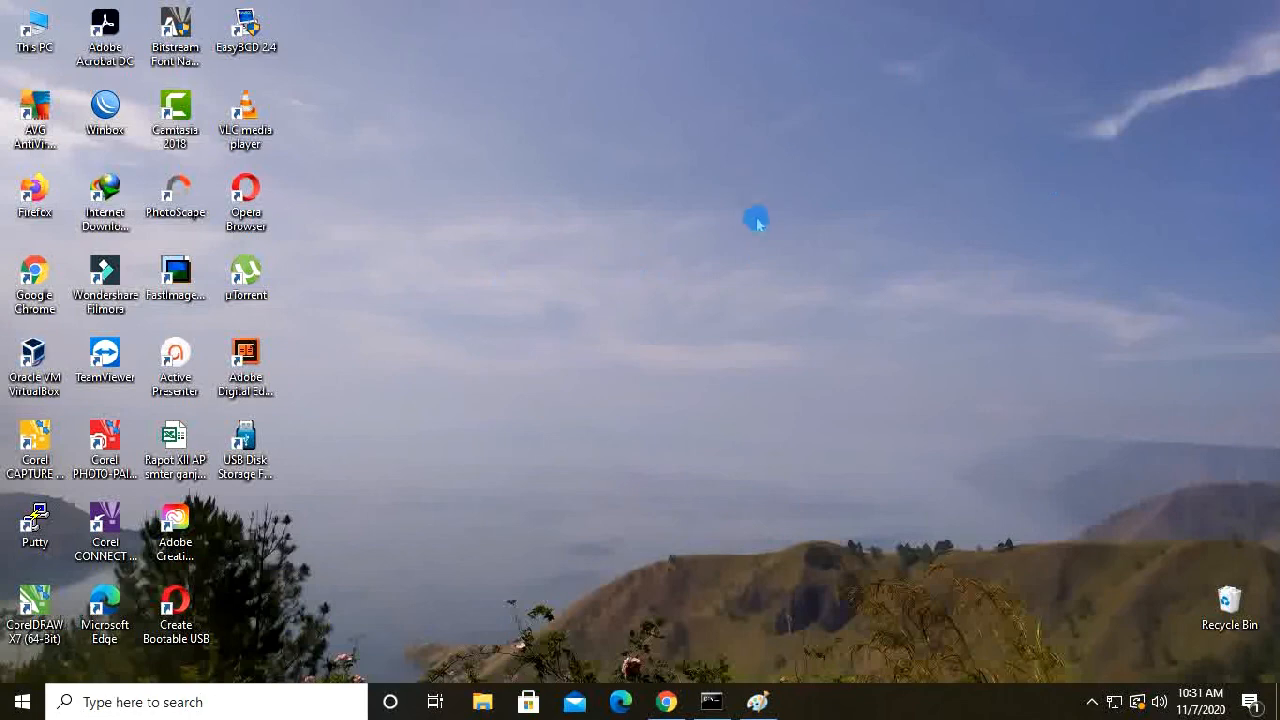
{"action": "left_click", "coordinate": [757, 701]}
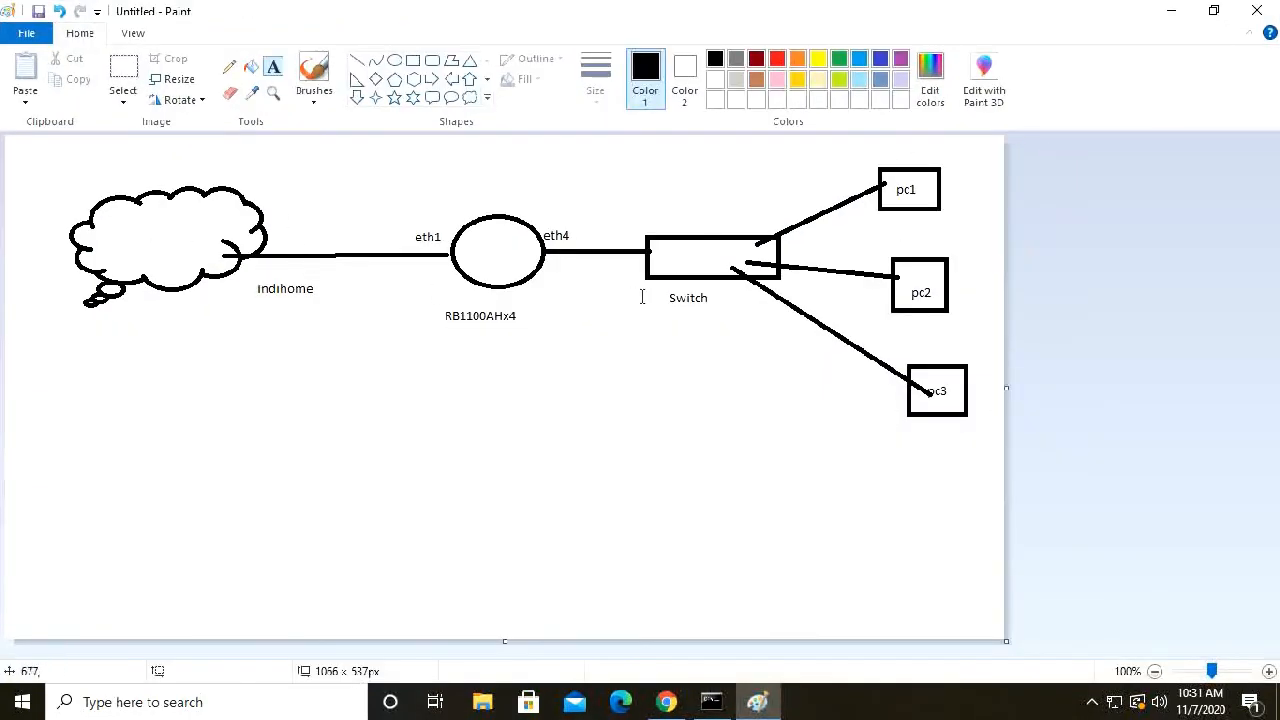
{"action": "left_click", "coordinate": [1171, 12]}
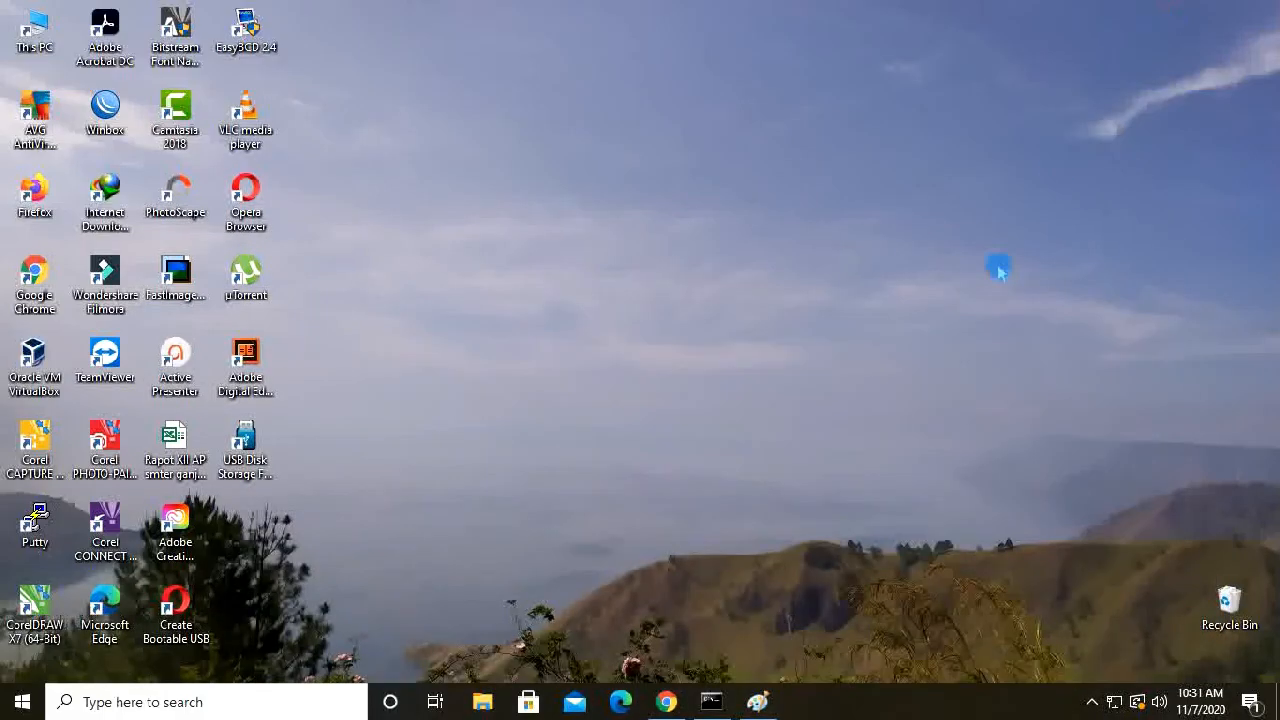